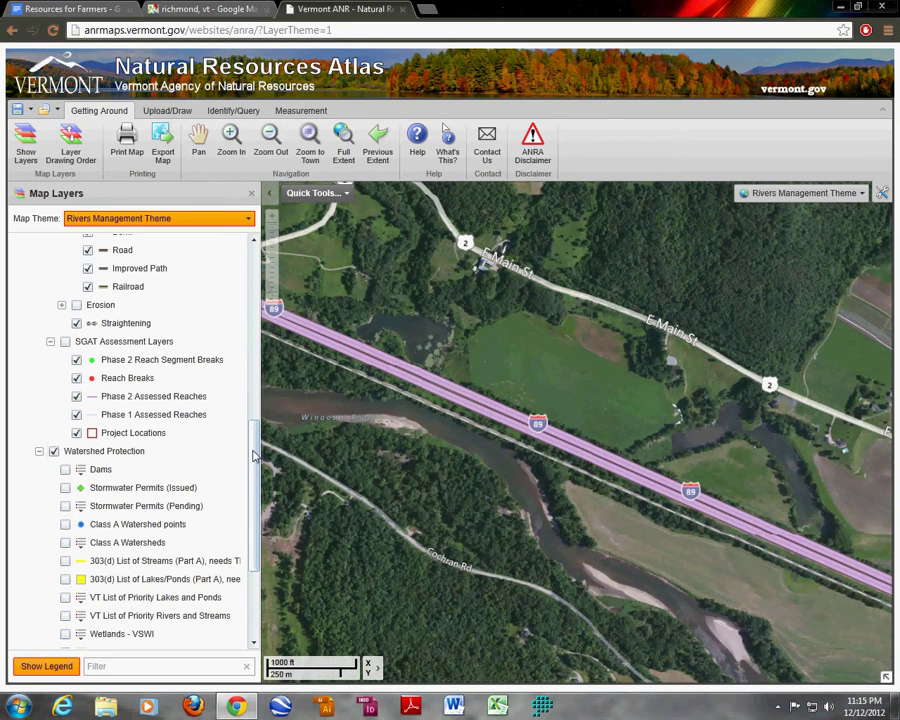
Collapse the Rivers Management group and display the Dams layer with its hazard legend across the wider Richmond area.
drag(254, 456, 238, 292)
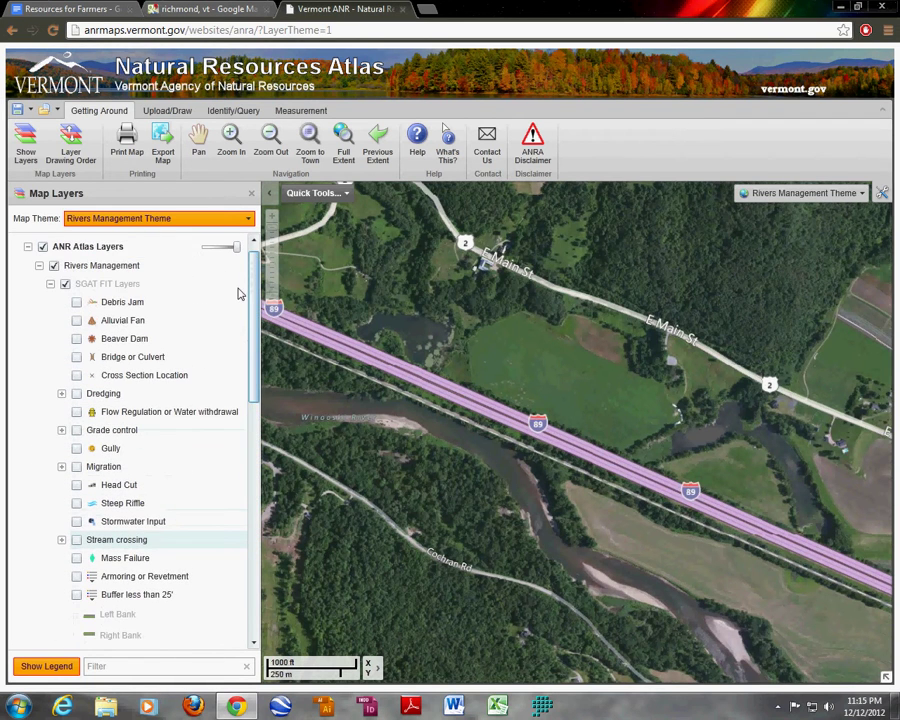
click(40, 266)
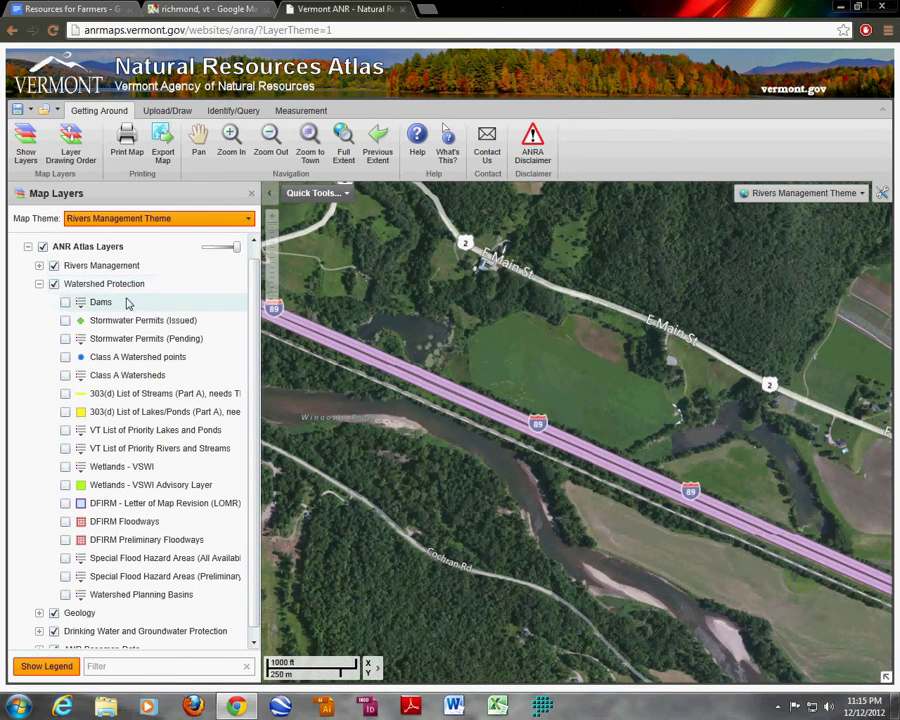
click(65, 302)
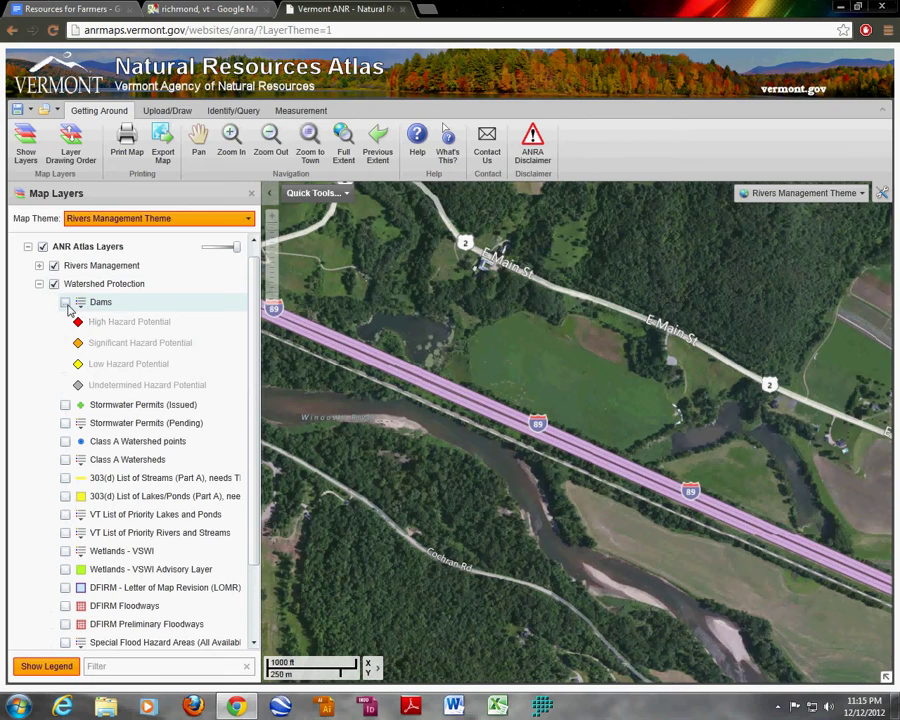
click(65, 302)
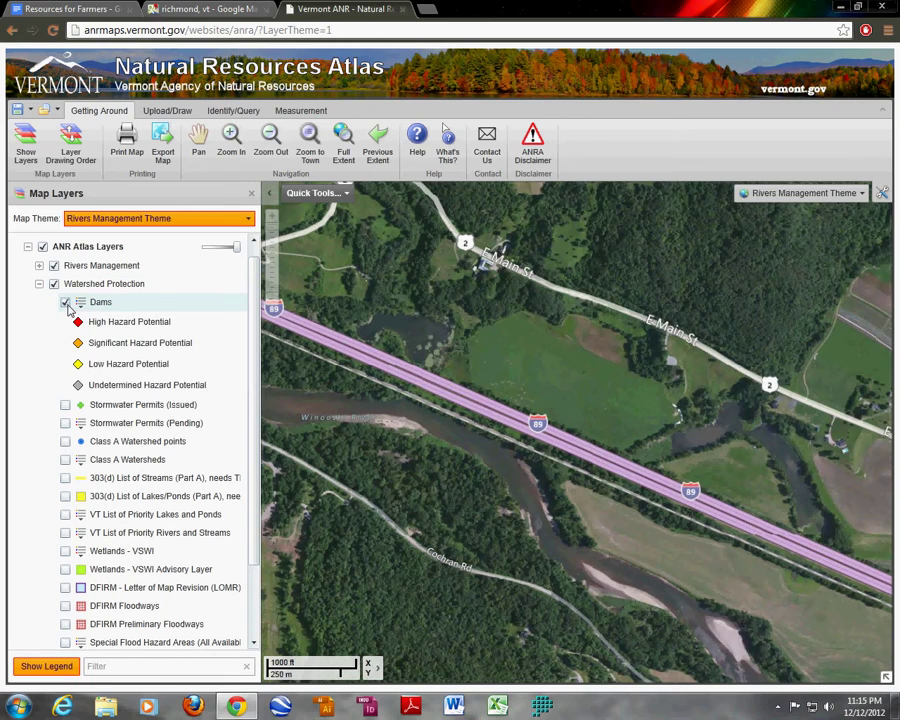
click(271, 304)
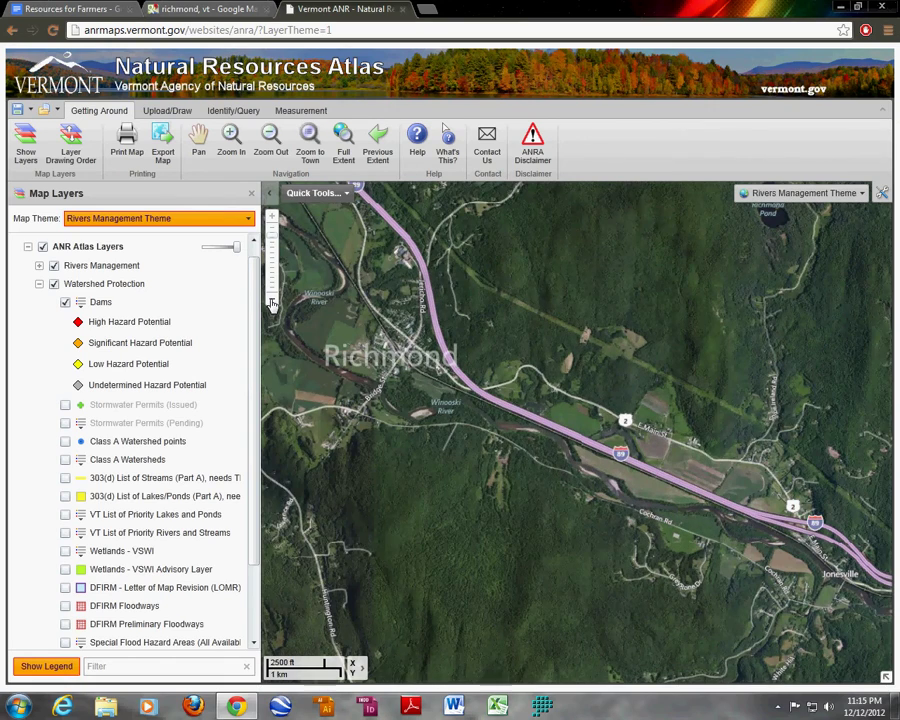
click(271, 304)
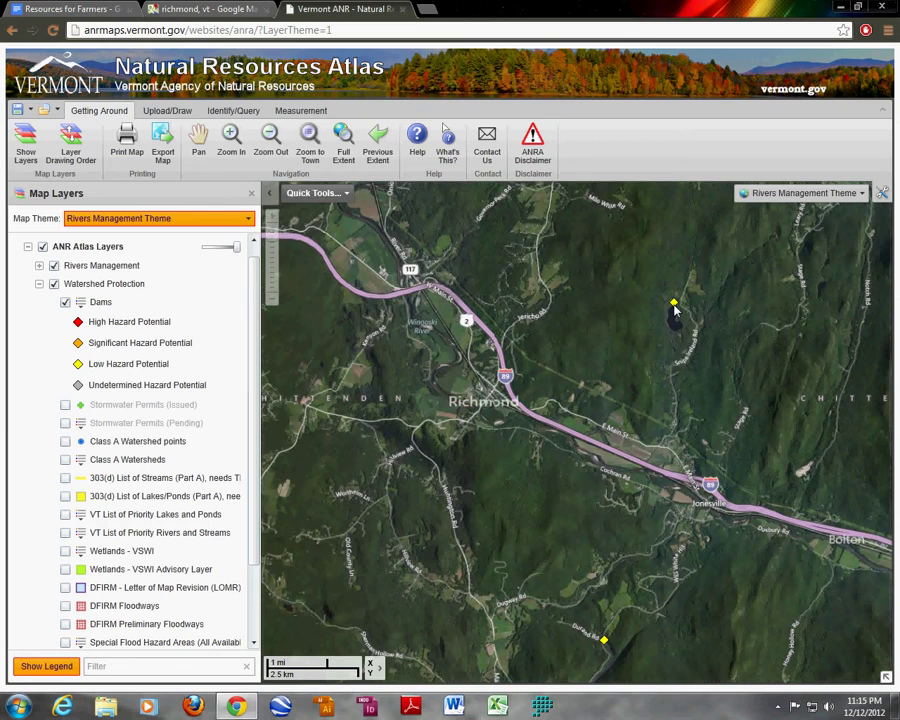
click(271, 304)
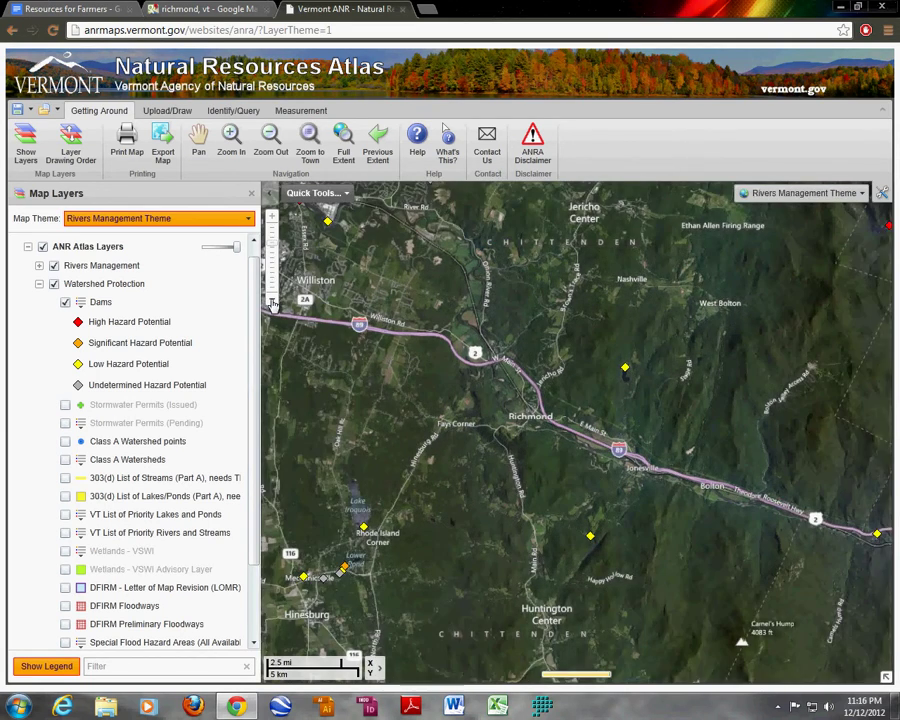
Turn off the Dams layer and return the map to the close-up of the Winooski River along Interstate 89.
click(272, 222)
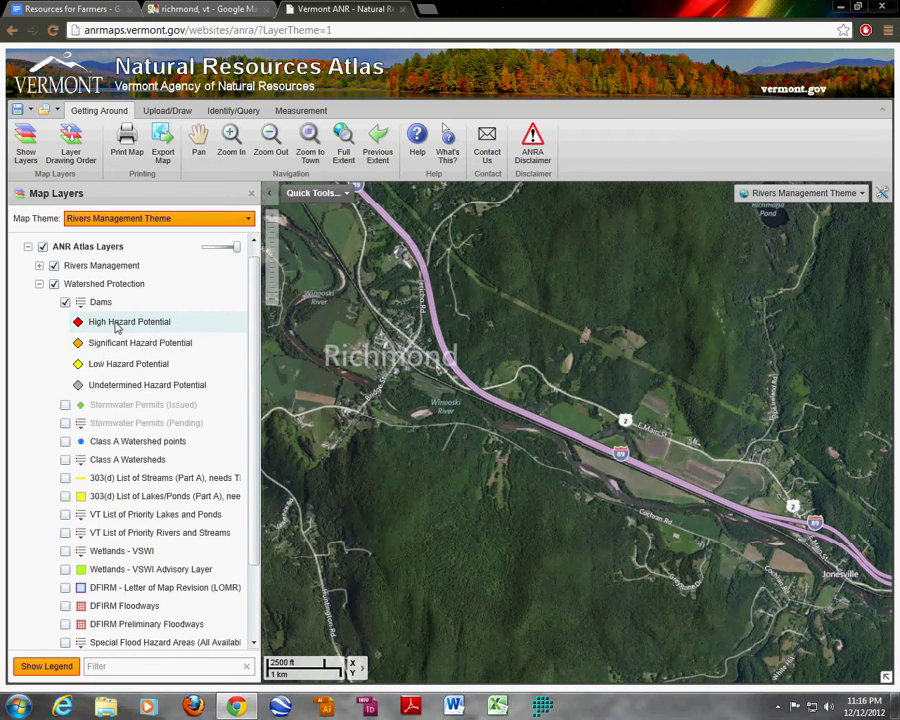
click(65, 302)
click(273, 218)
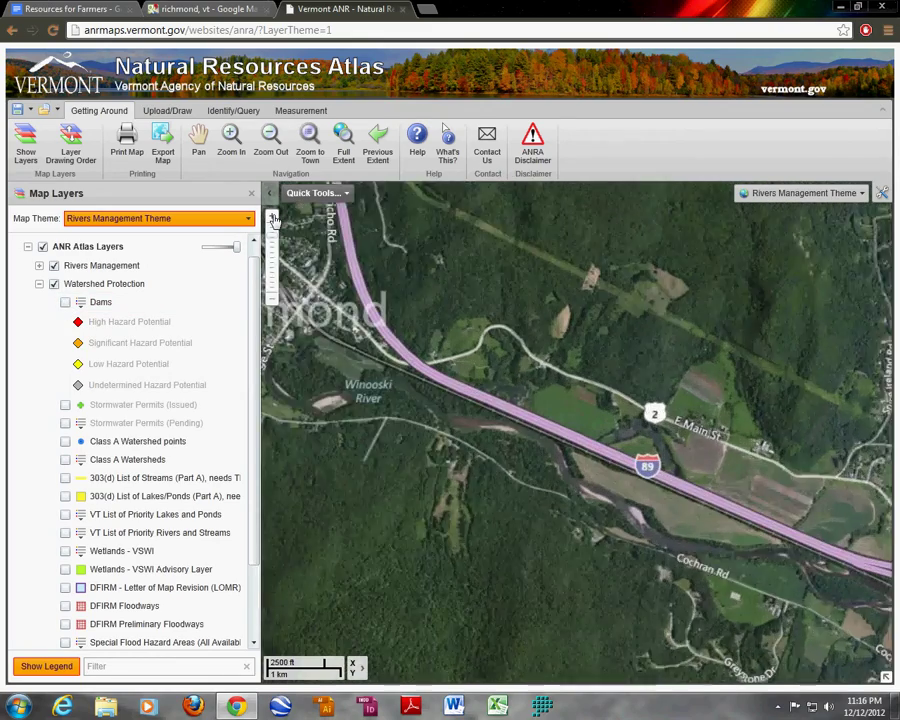
click(273, 218)
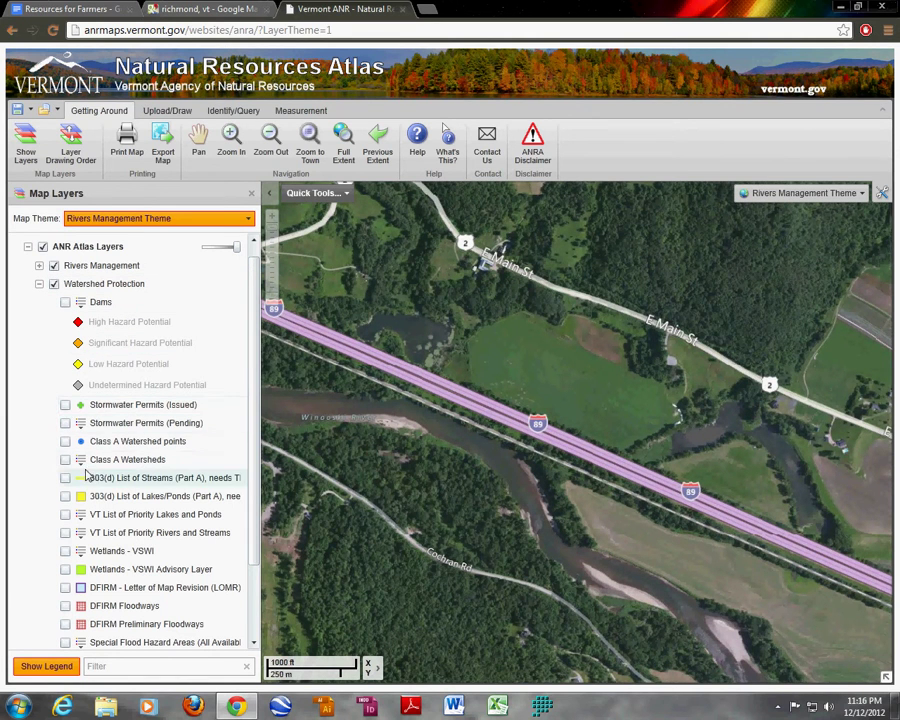
Expand the Wetlands - VSWI legend under Watershed Protection and turn that layer on.
scroll(128, 398, down, 3)
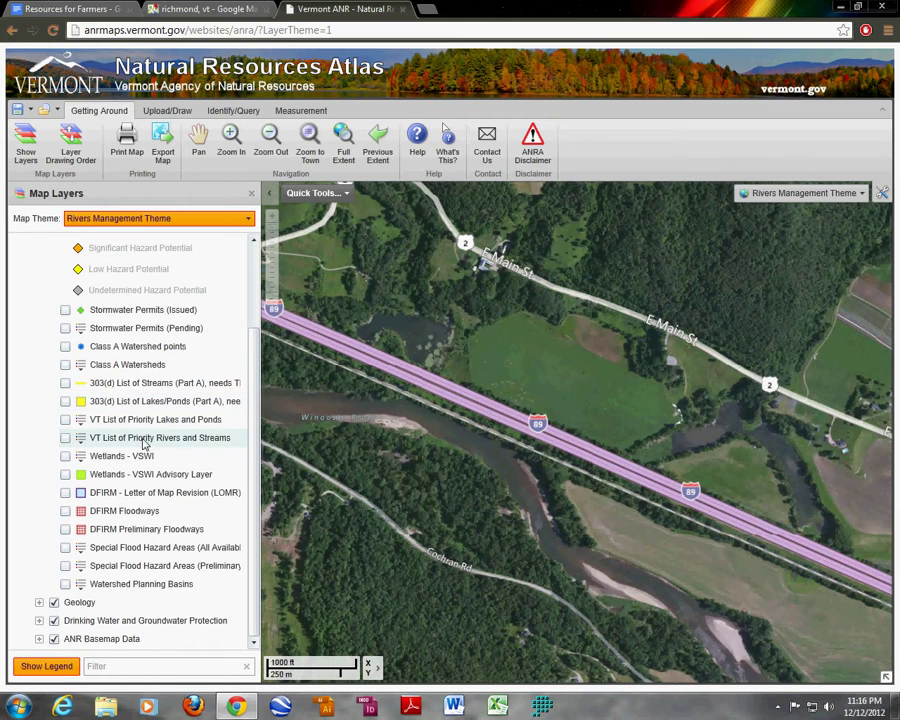
click(81, 457)
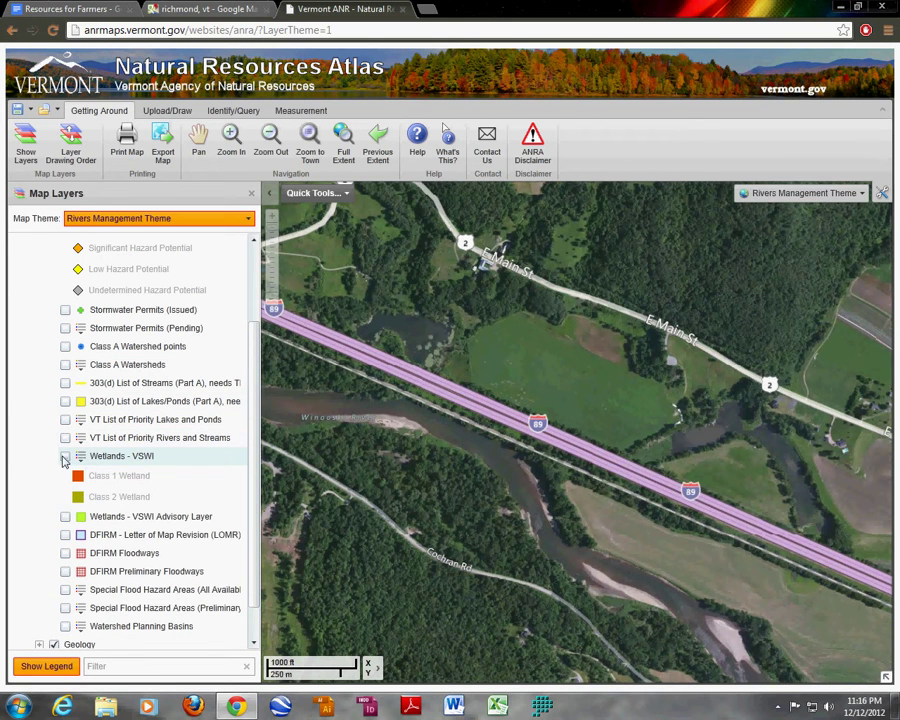
click(65, 457)
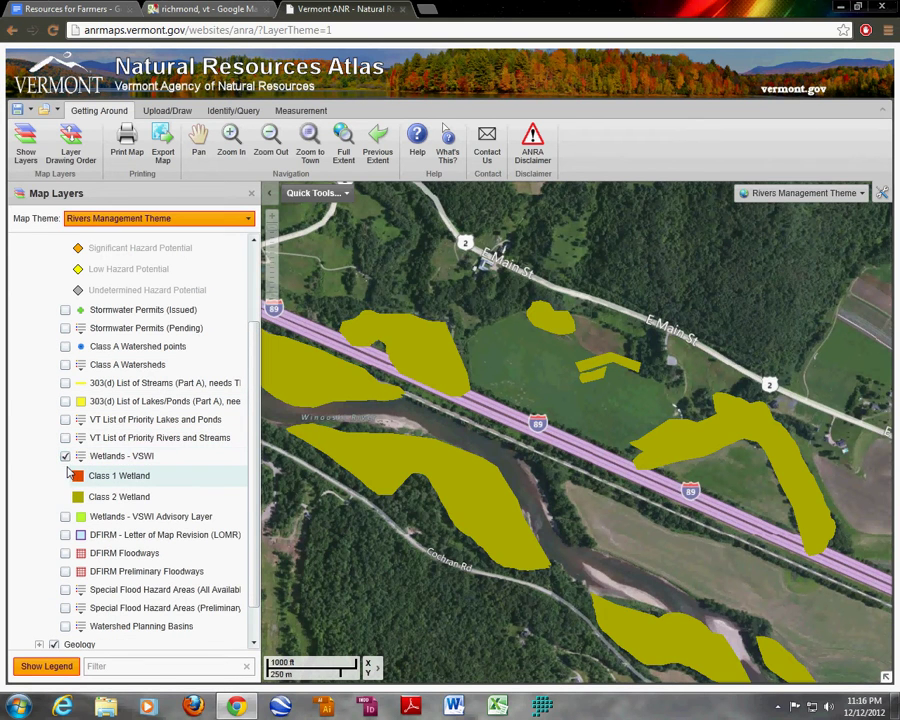
Try adjusting the transparency of the ANR Atlas Layers group.
scroll(256, 380, up, 3)
mouse_move(237, 263)
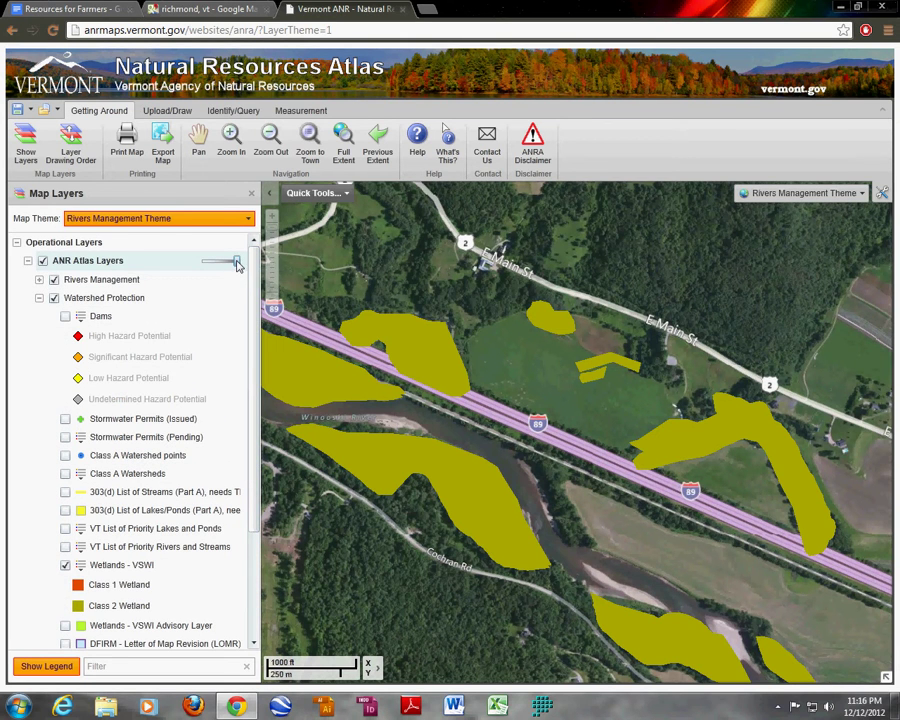
mouse_move(237, 263)
mouse_down()
mouse_move(203, 262)
mouse_move(240, 266)
mouse_up()
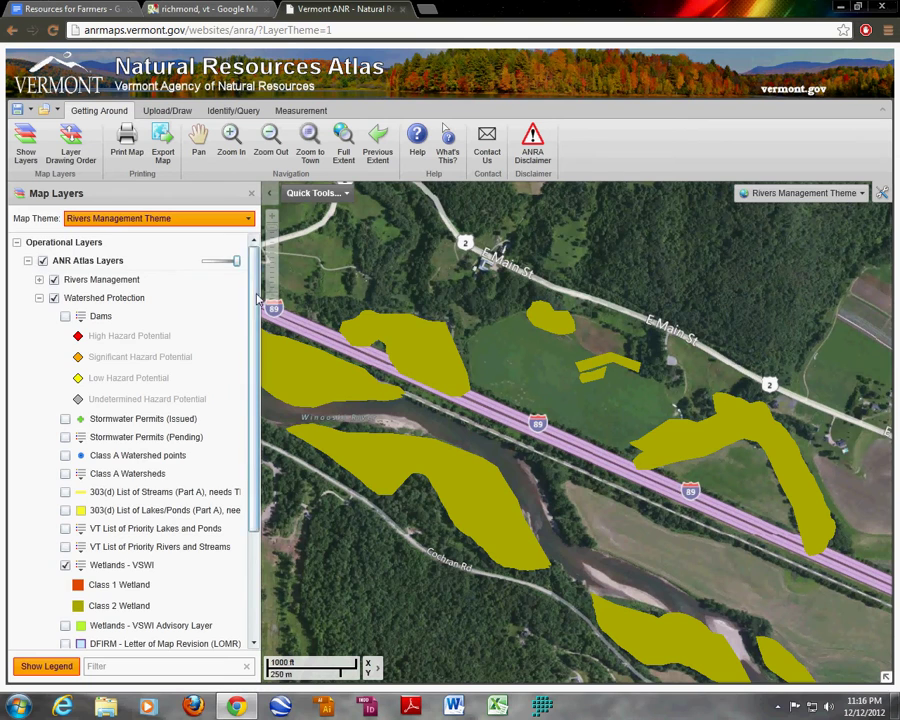
scroll(251, 370, down, 3)
scroll(251, 387, down, 1)
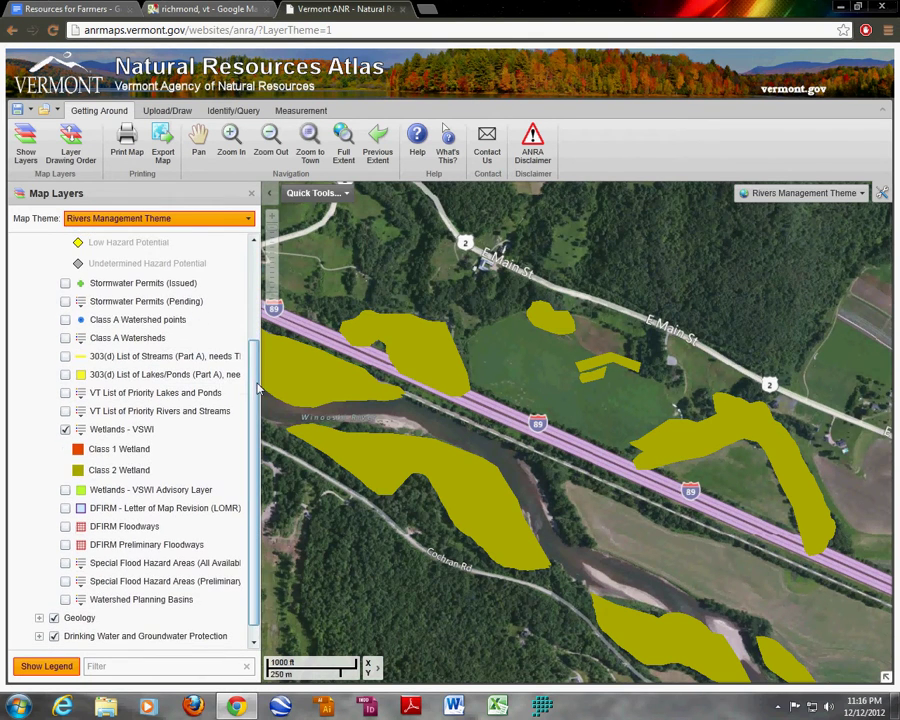
Look through the Resources for Farmers document for the Different Wetland Classifications entry.
click(92, 12)
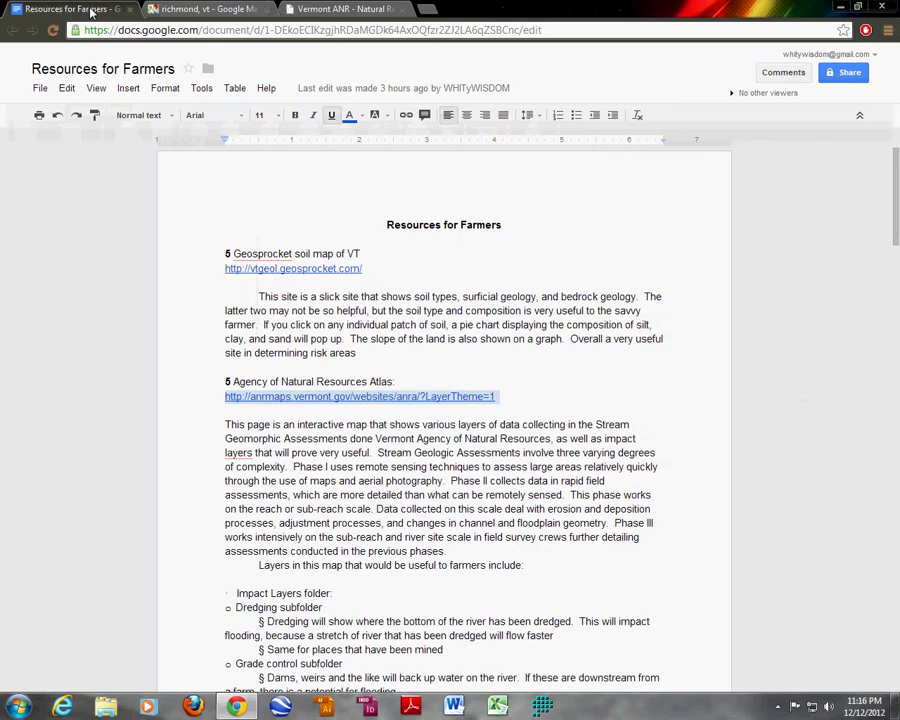
scroll(511, 388, down, 10)
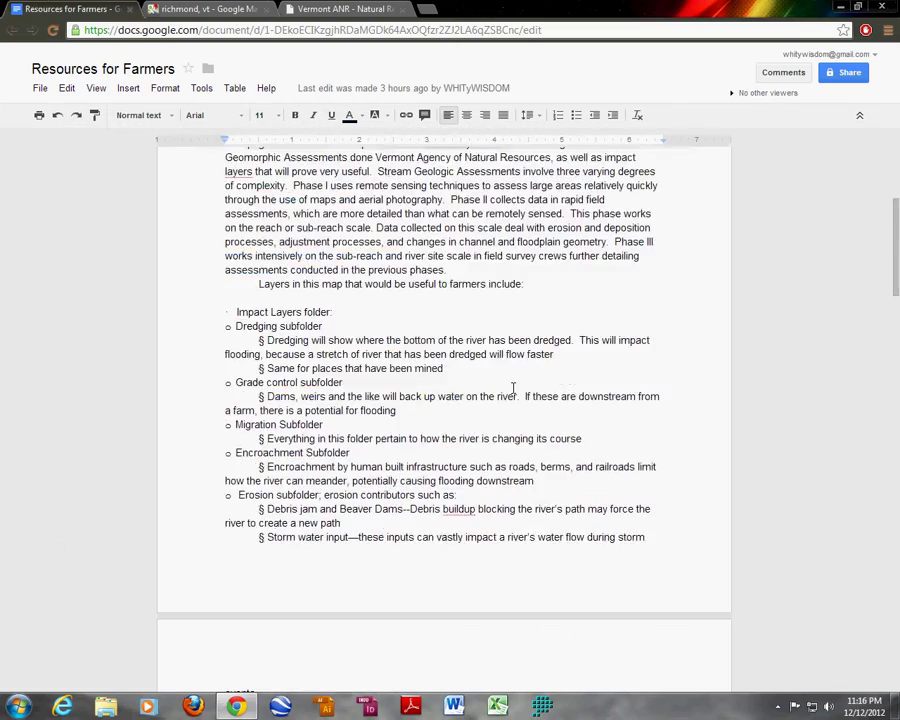
scroll(513, 386, down, 14)
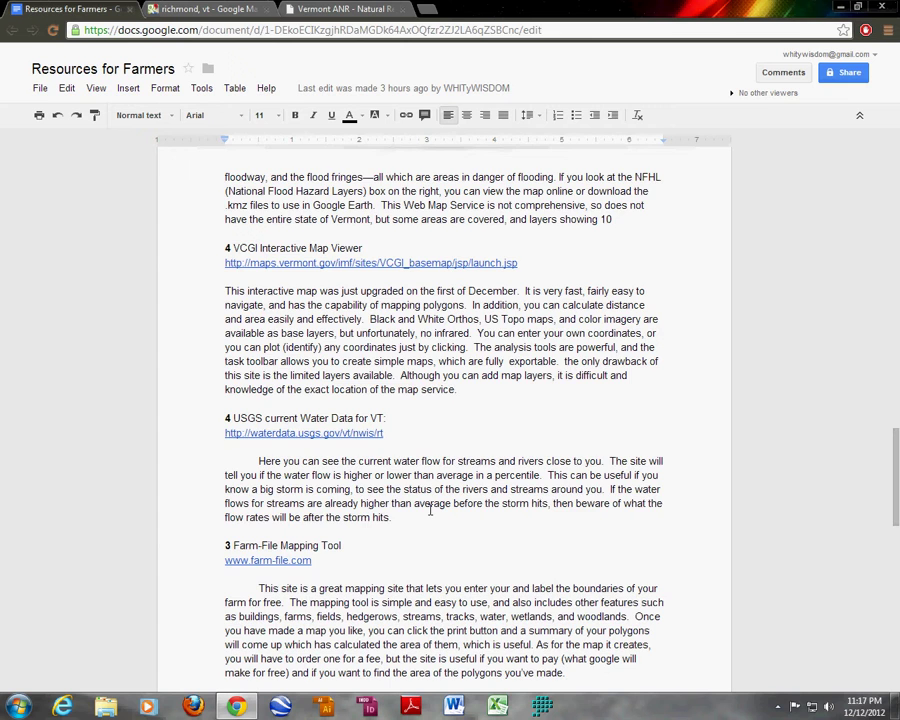
scroll(430, 510, down, 3)
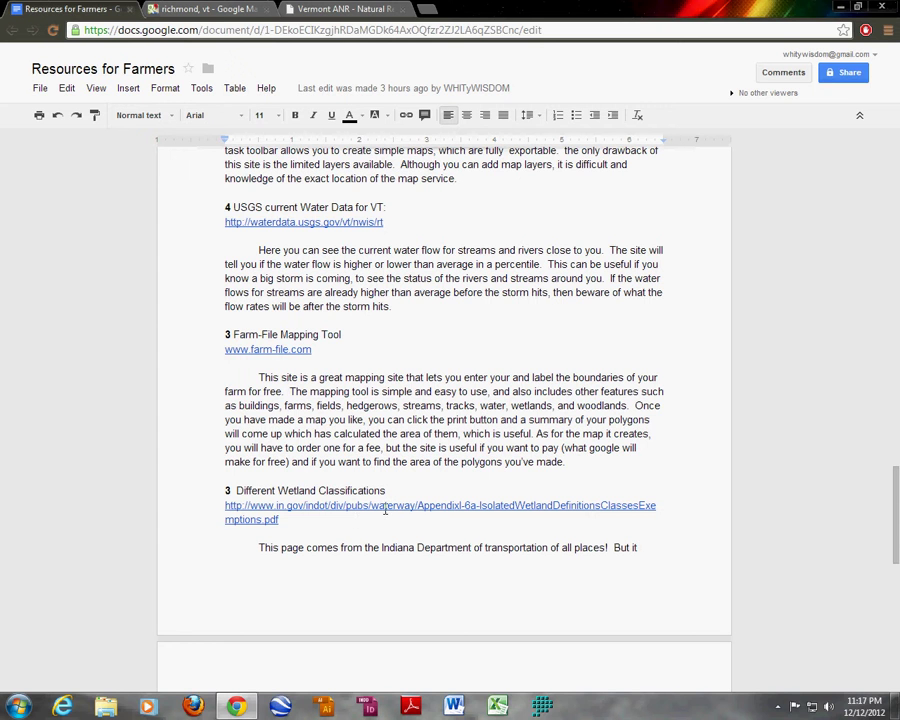
Return to the Vermont ANR map and compare it with the Wetlands - VSWI layer on and off, leaving the layer off.
click(298, 9)
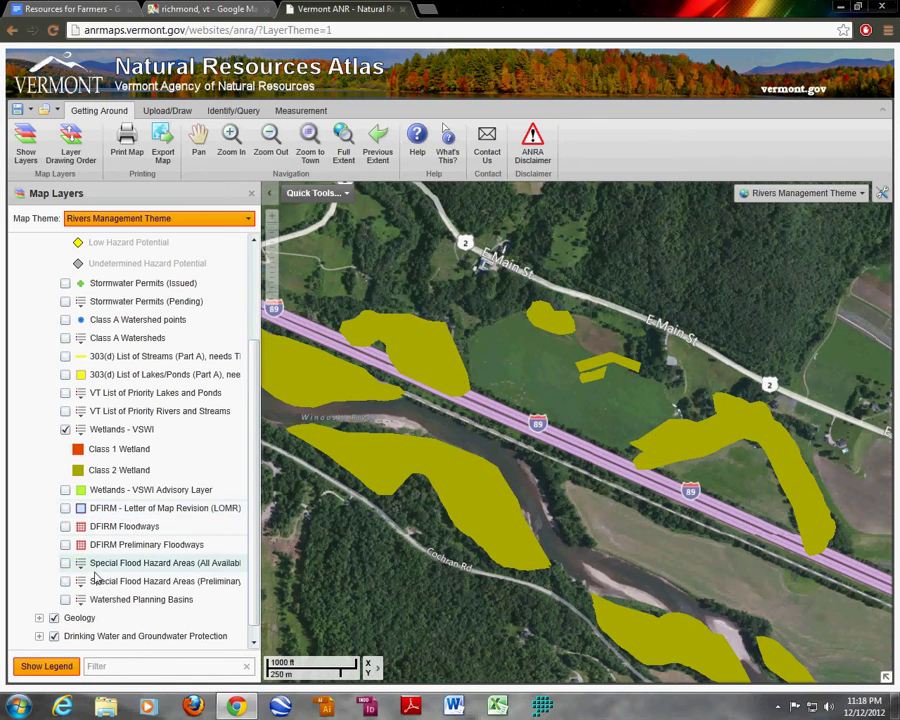
click(65, 430)
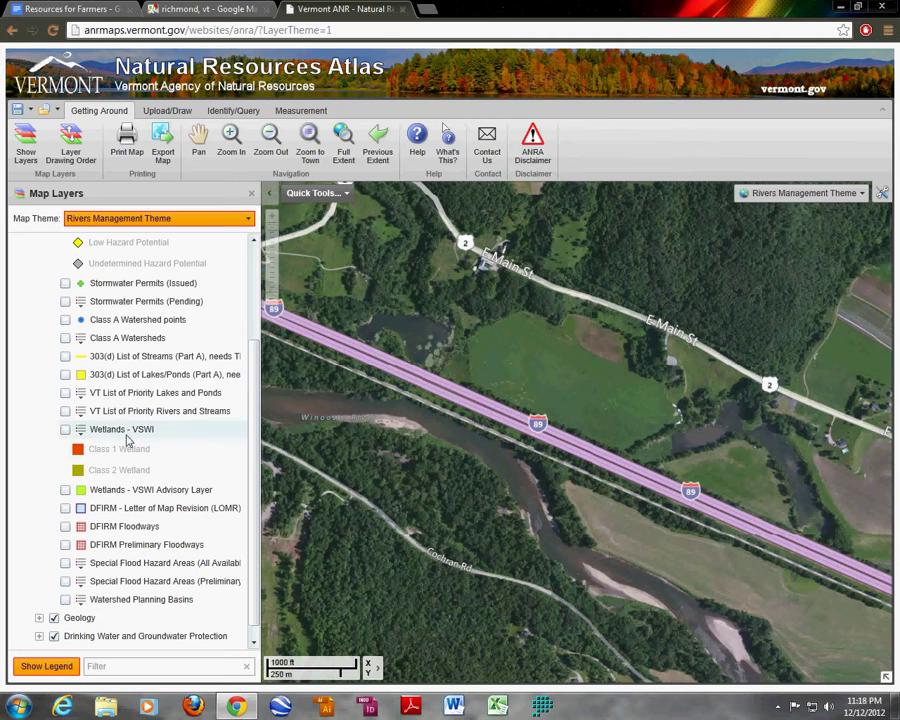
click(65, 430)
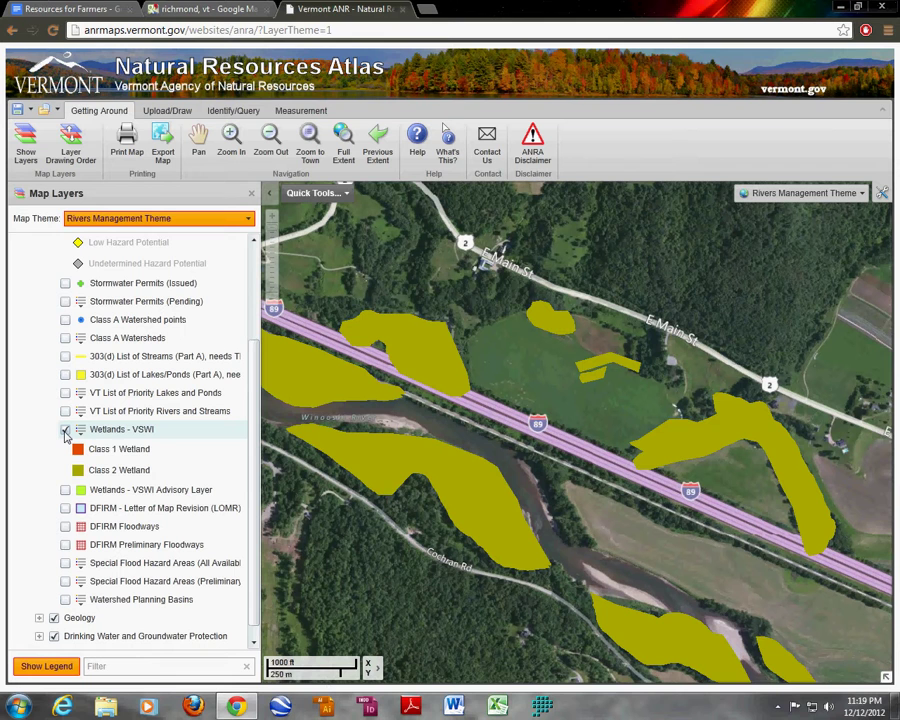
click(66, 432)
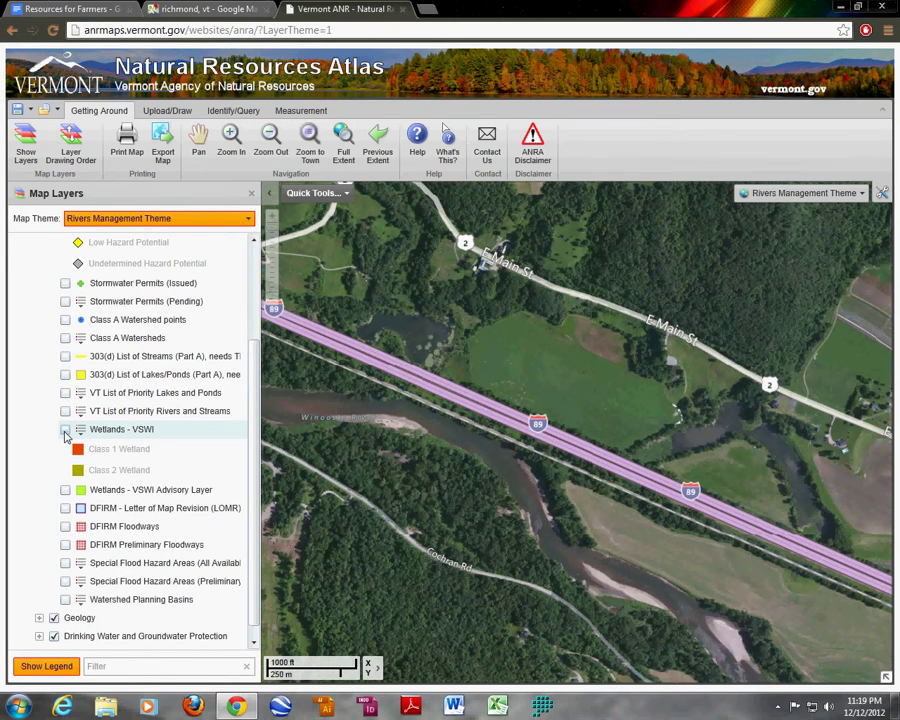
click(66, 432)
click(66, 432)
click(66, 432)
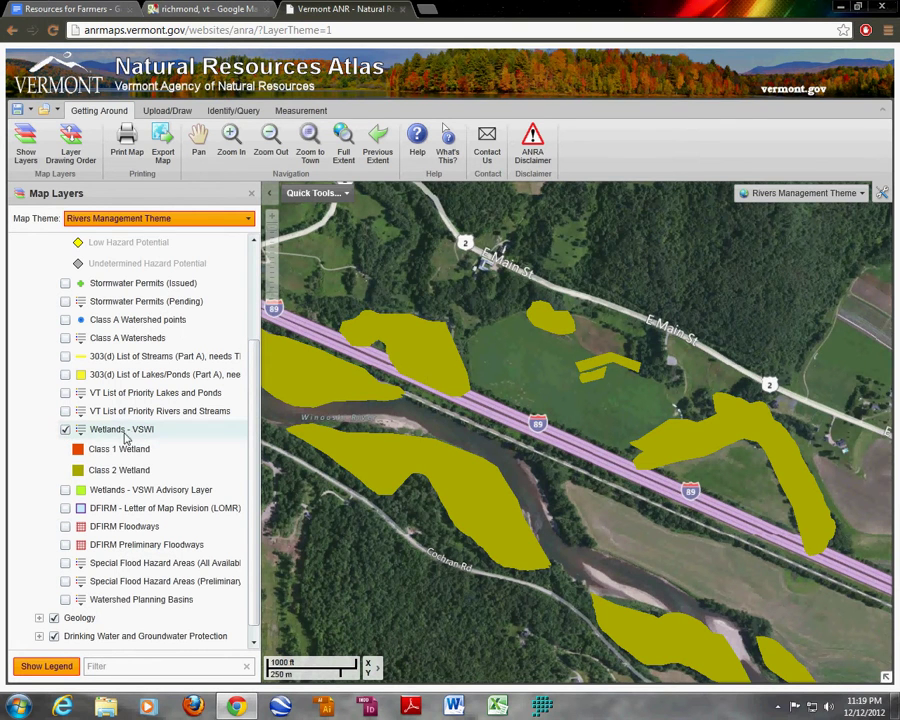
click(66, 432)
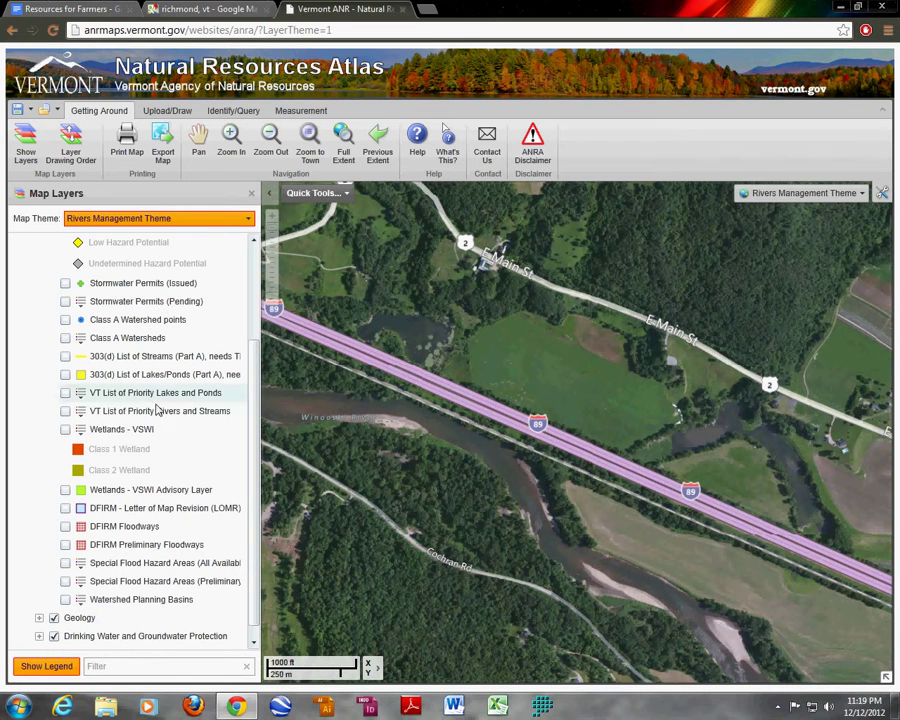
click(65, 432)
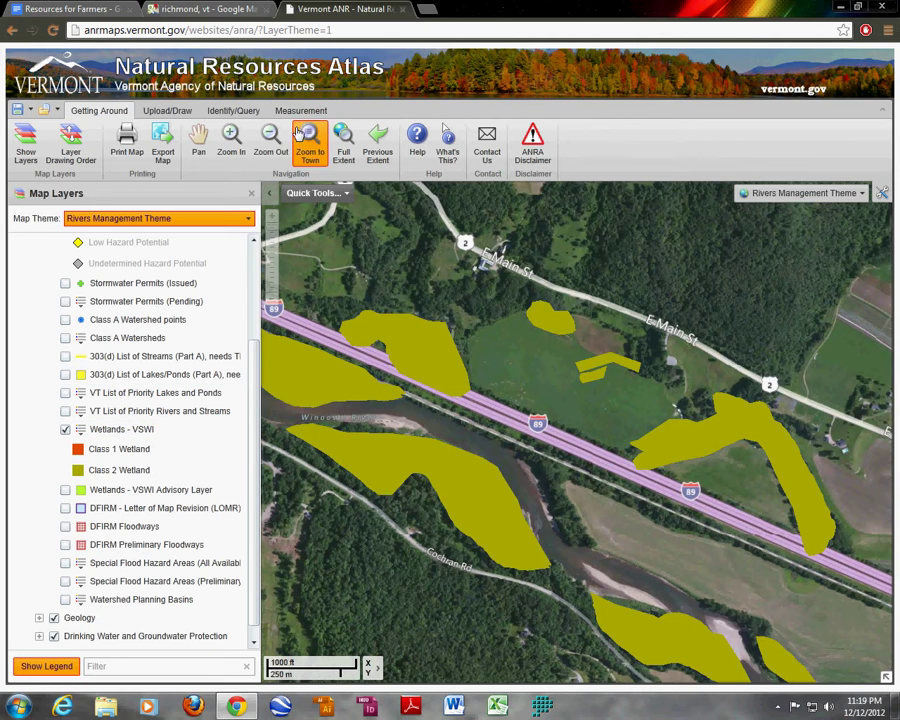
click(65, 431)
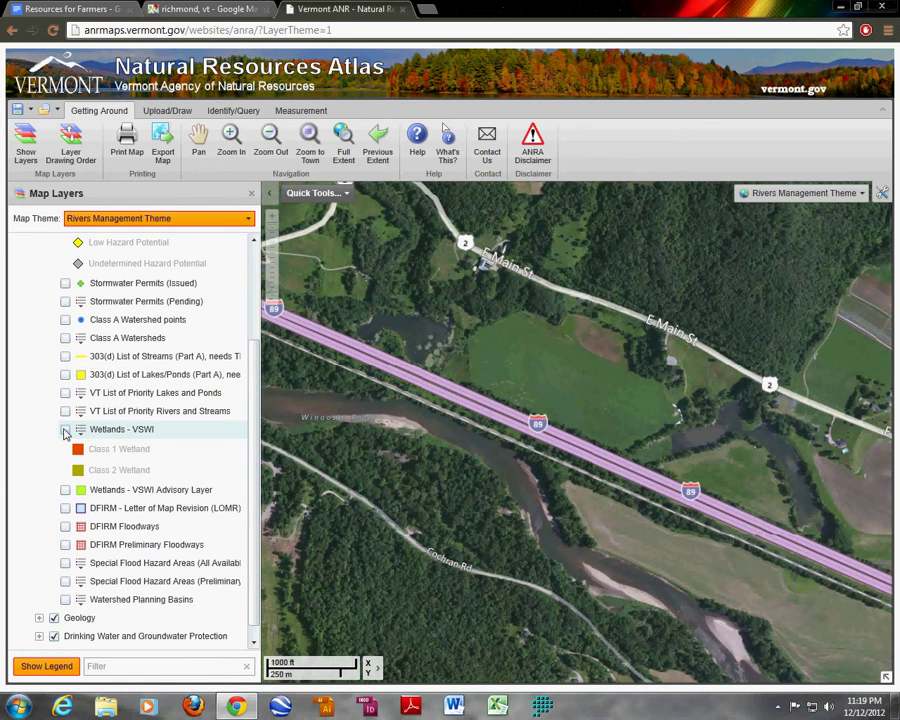
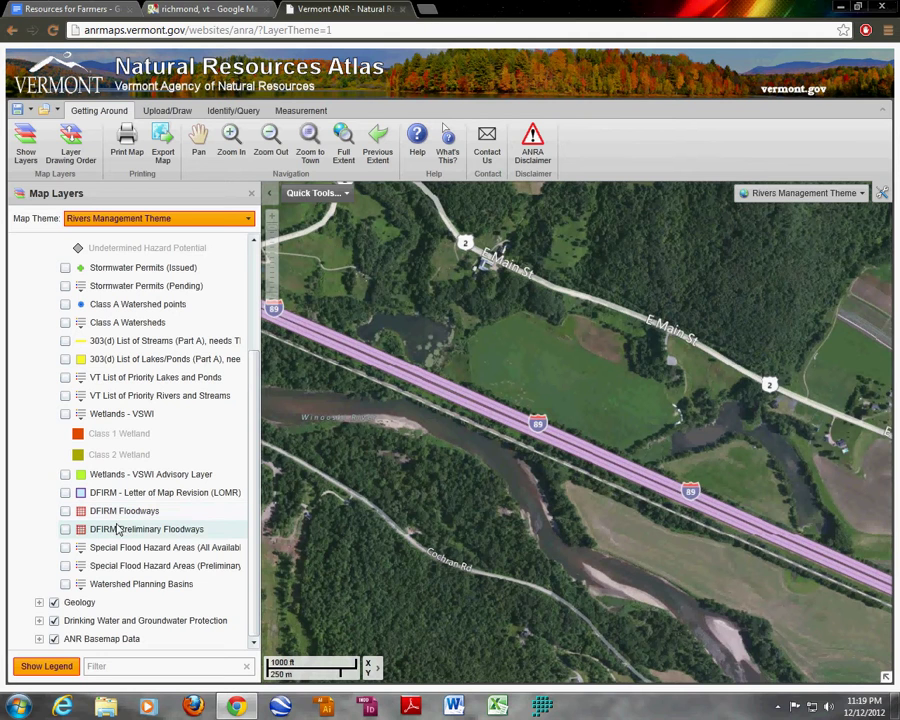
Expand the Special Flood Hazard Areas (All Available) legend and read its layer symbol descriptions.
click(80, 553)
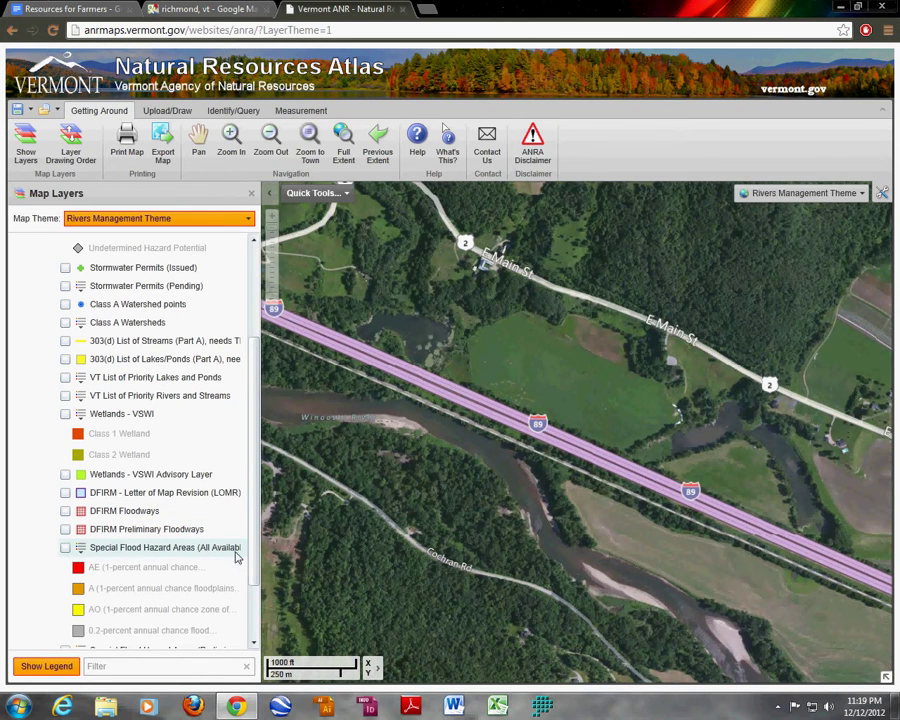
drag(254, 555, 254, 605)
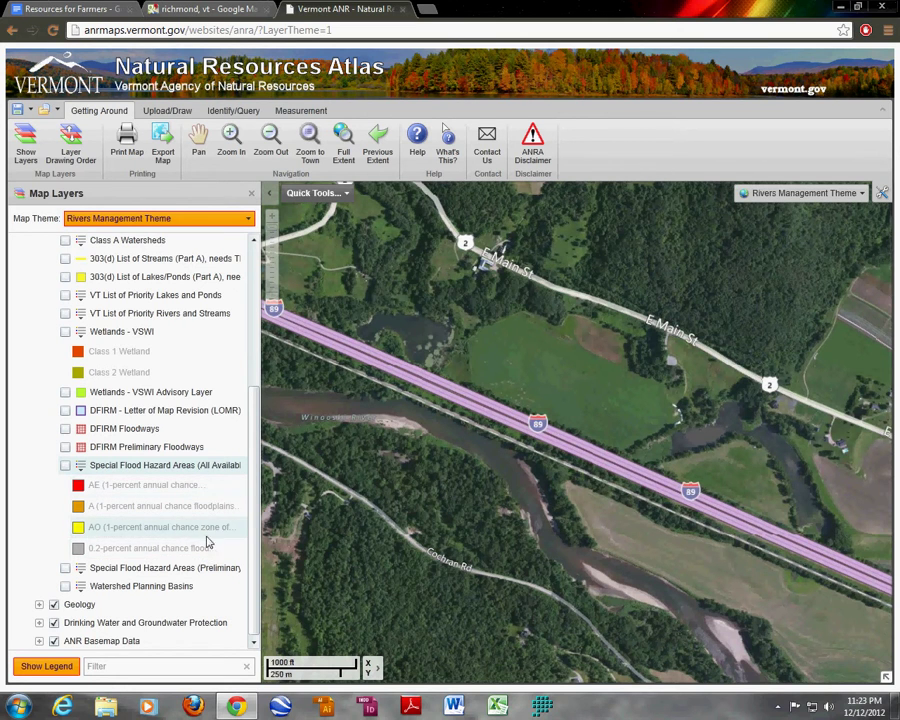
mouse_move(203, 468)
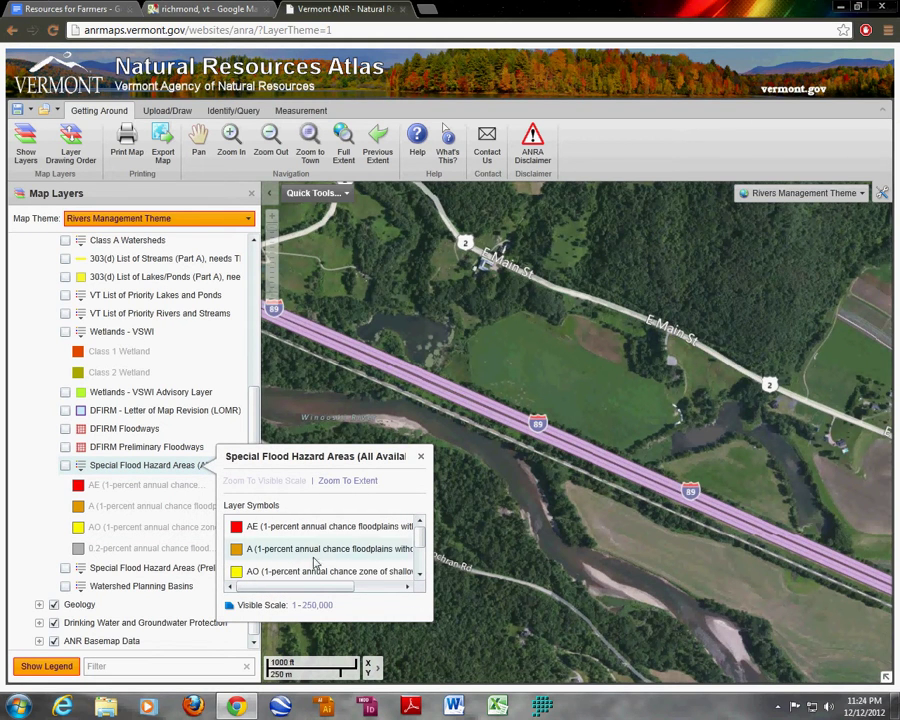
drag(300, 587, 266, 594)
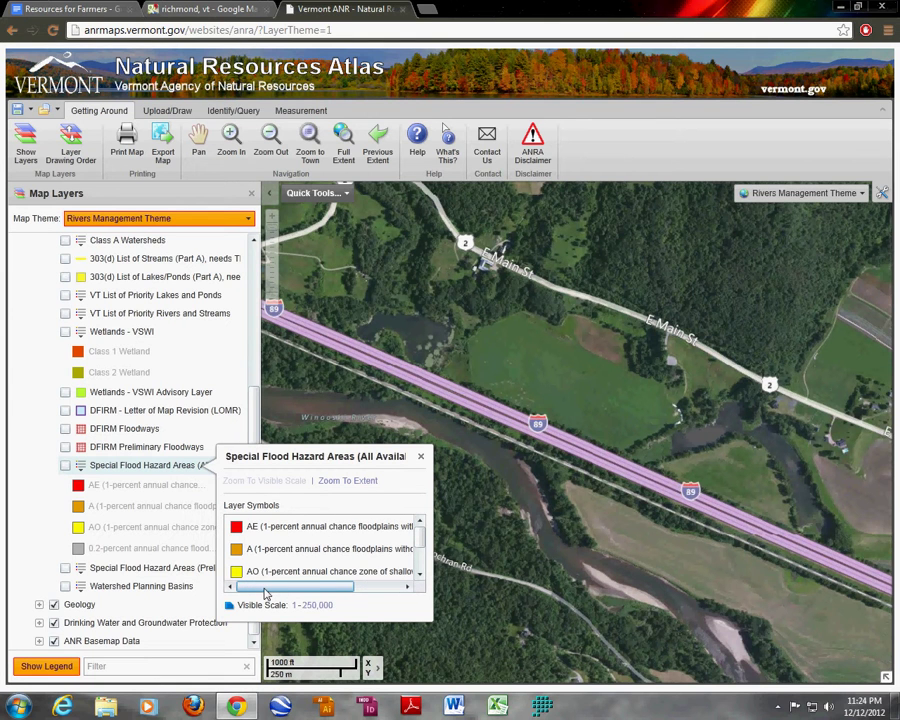
mouse_move(266, 594)
mouse_down()
mouse_move(323, 587)
mouse_move(262, 588)
mouse_up()
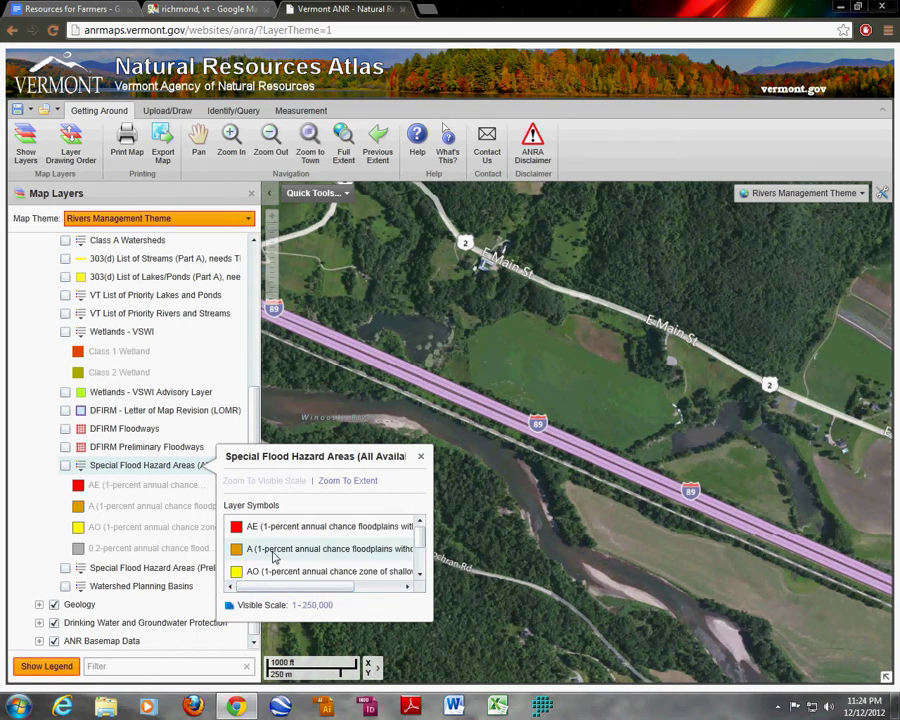
scroll(275, 558, down, 2)
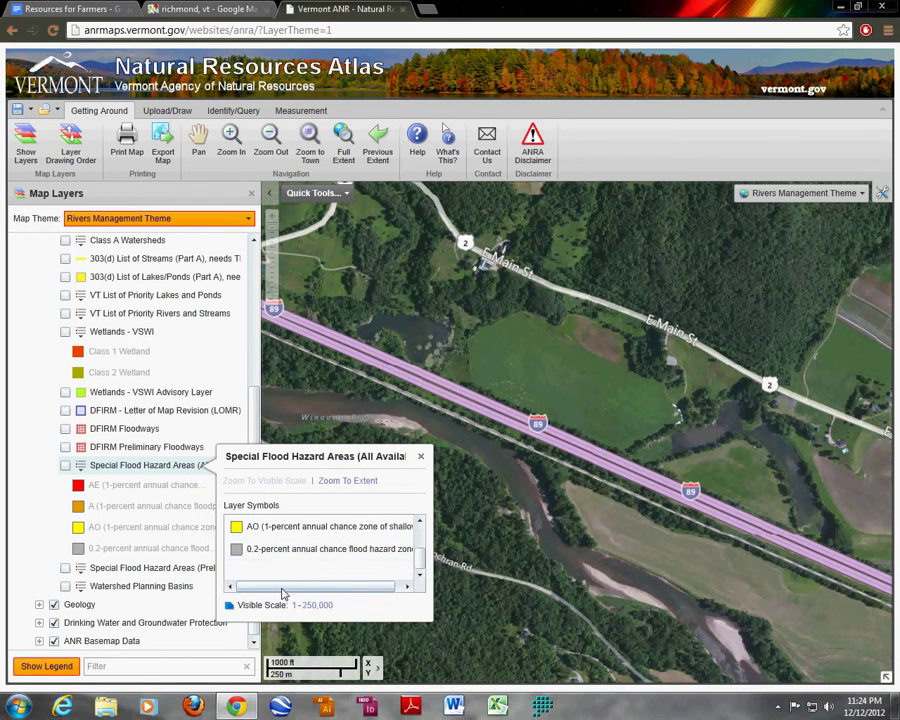
Read the full descriptions of the AE, A, AO and 0.2-percent flood hazard symbols, and close the layer details.
drag(291, 591, 336, 590)
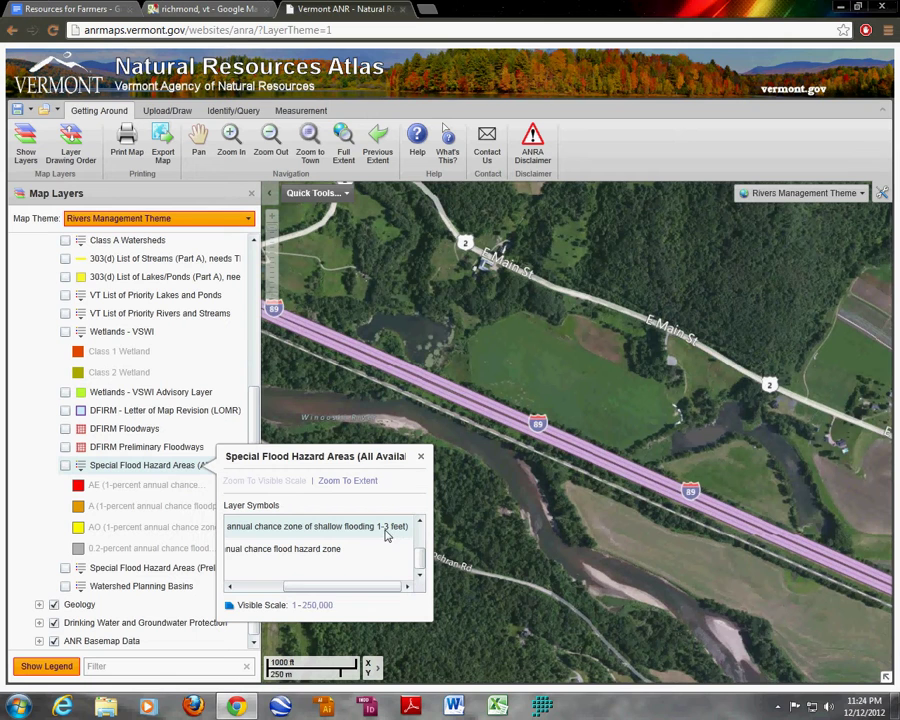
drag(394, 589, 342, 588)
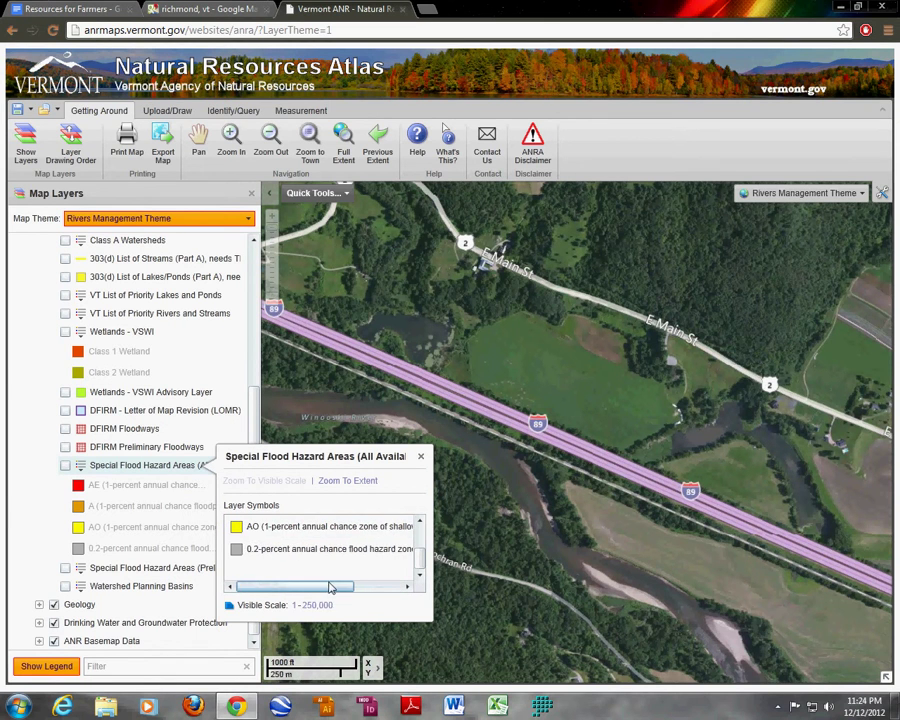
scroll(328, 566, up, 2)
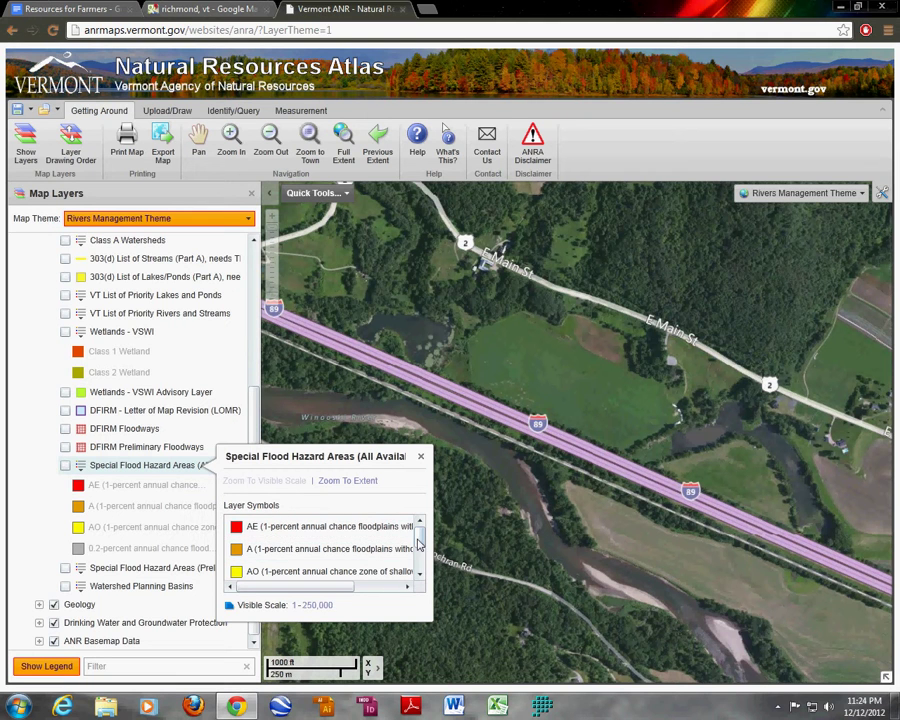
drag(418, 536, 419, 552)
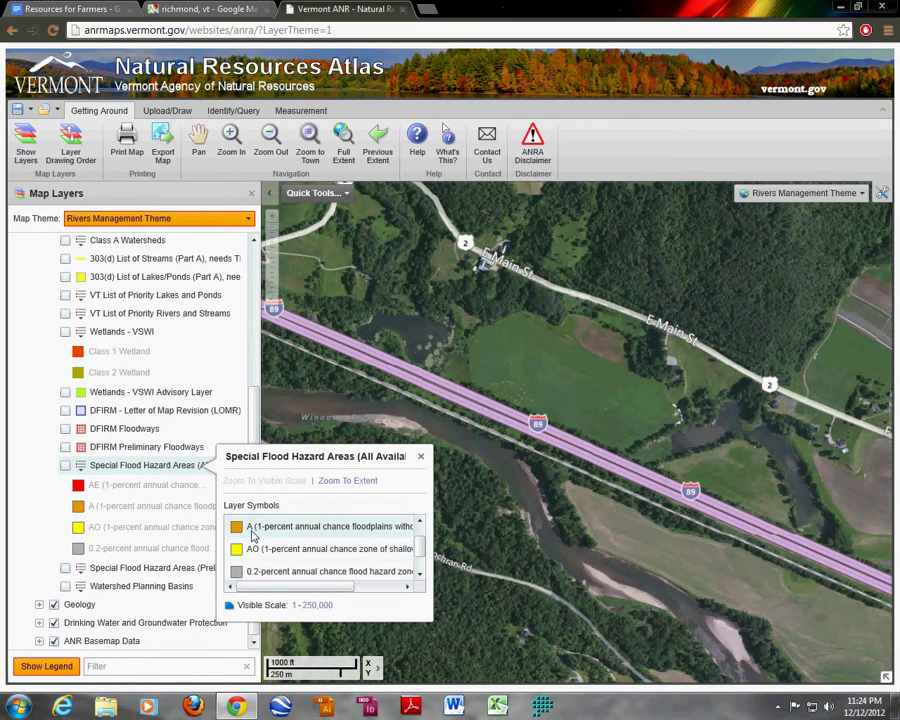
drag(331, 588, 300, 595)
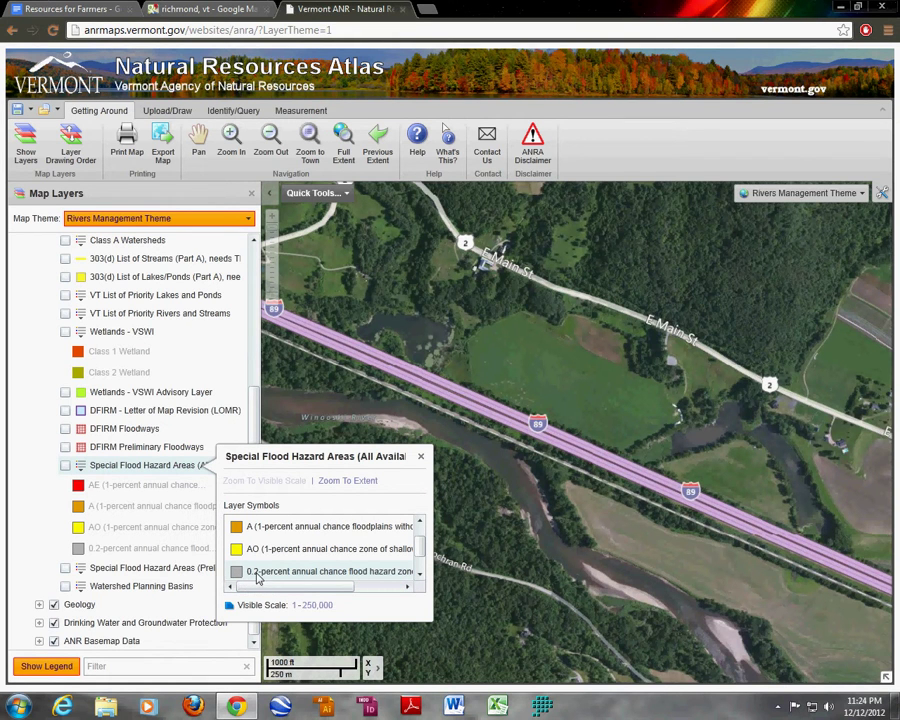
drag(265, 588, 336, 590)
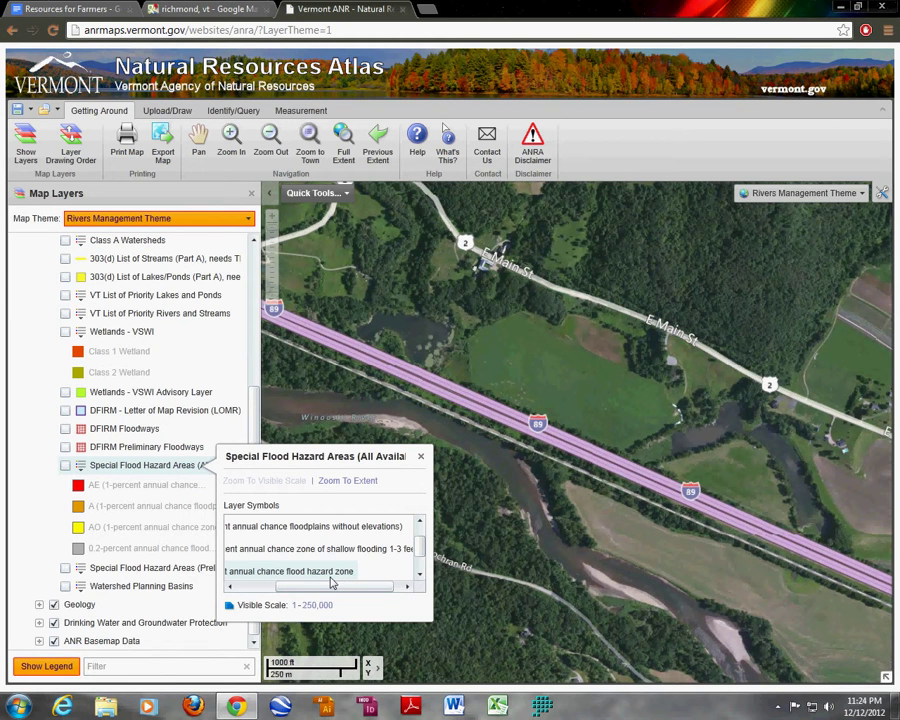
drag(330, 586, 246, 580)
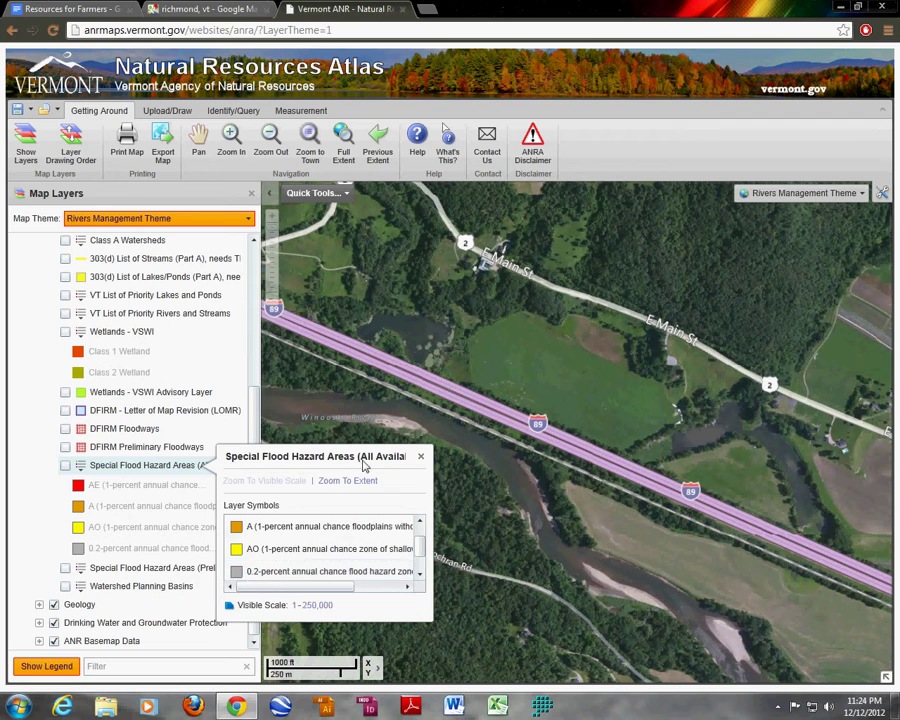
click(421, 456)
Turn on the Special Flood Hazard Areas (All Available) layer and view the flood zones along the Winooski River east of Jonesville.
click(65, 466)
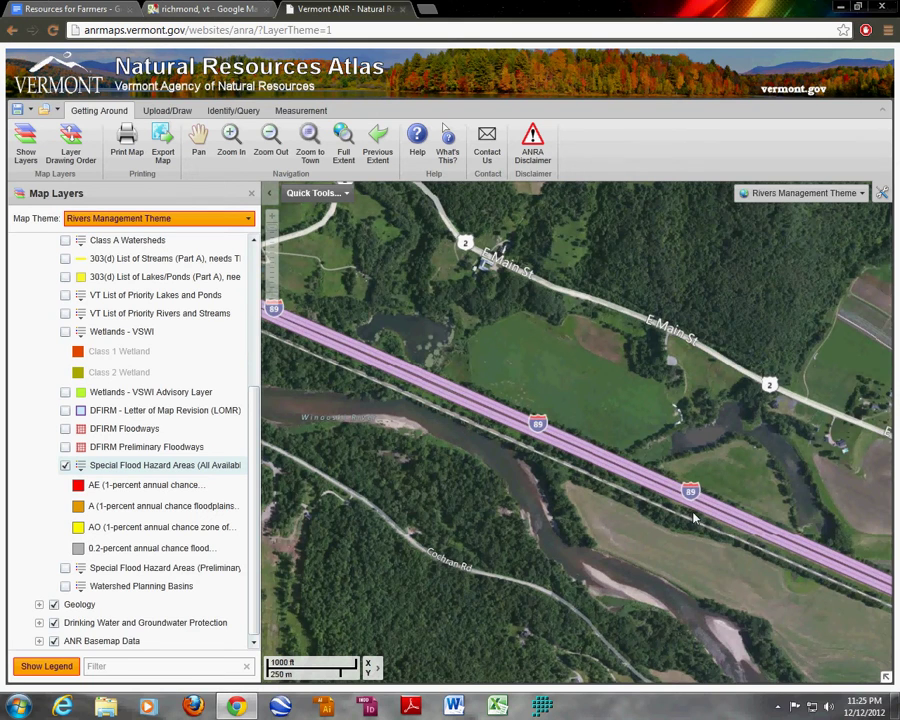
scroll(660, 516, down, 1)
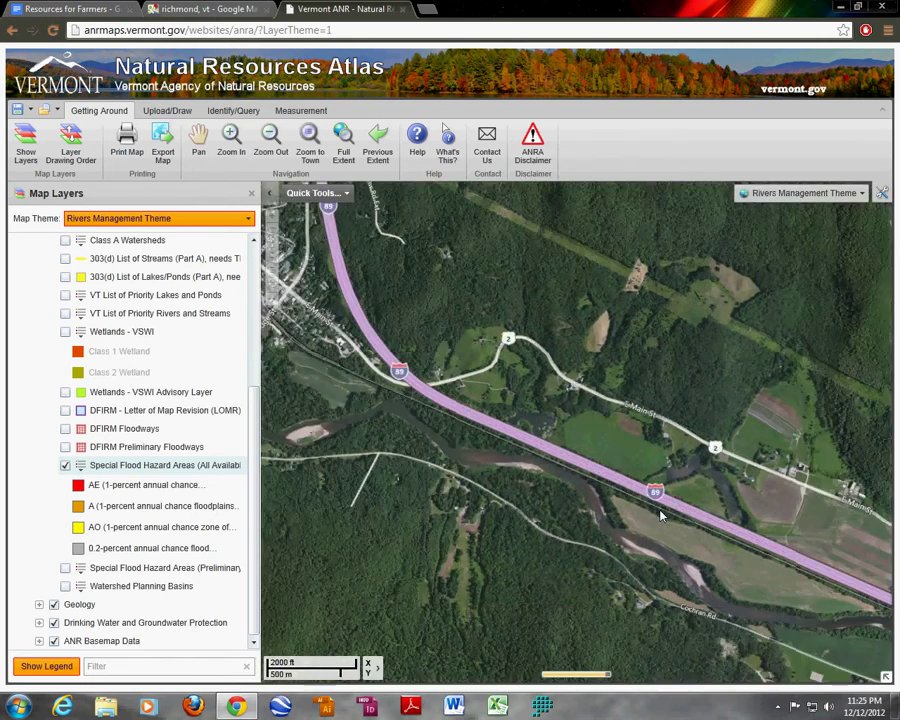
scroll(660, 516, down, 1)
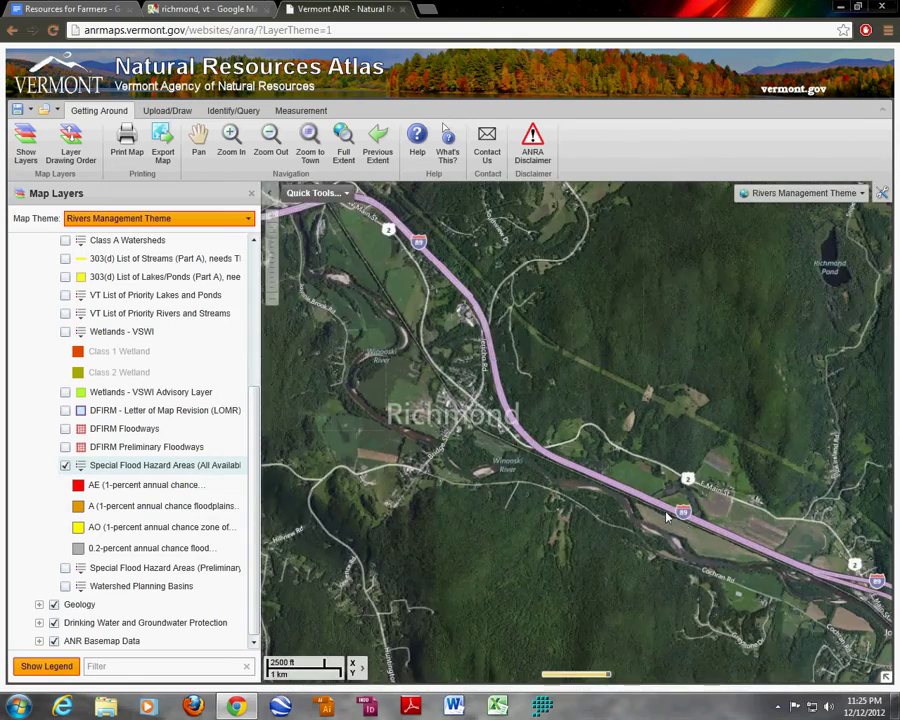
drag(754, 577, 451, 399)
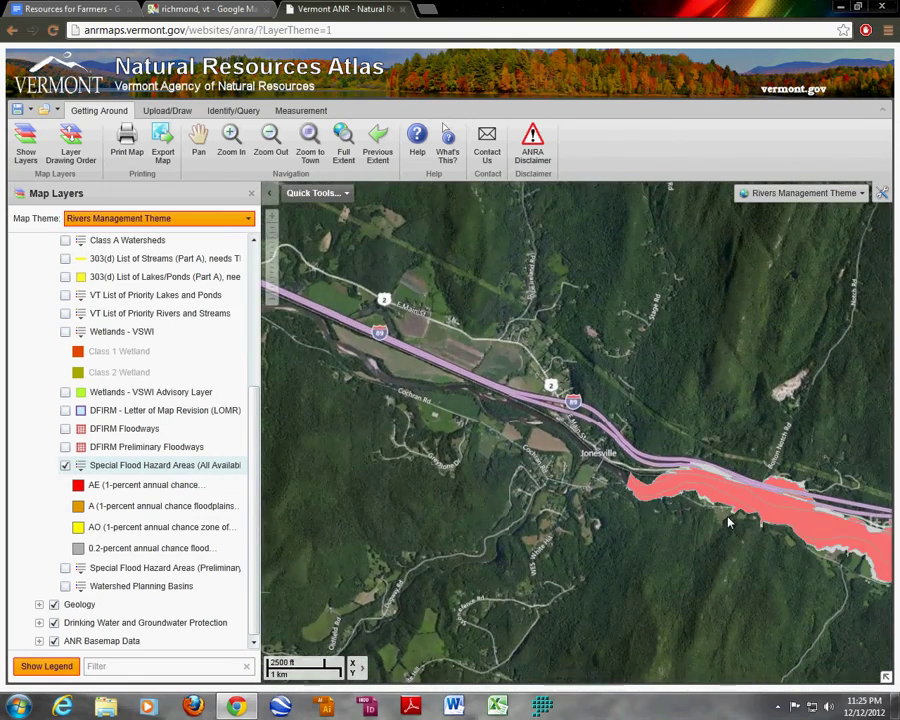
drag(729, 522, 509, 479)
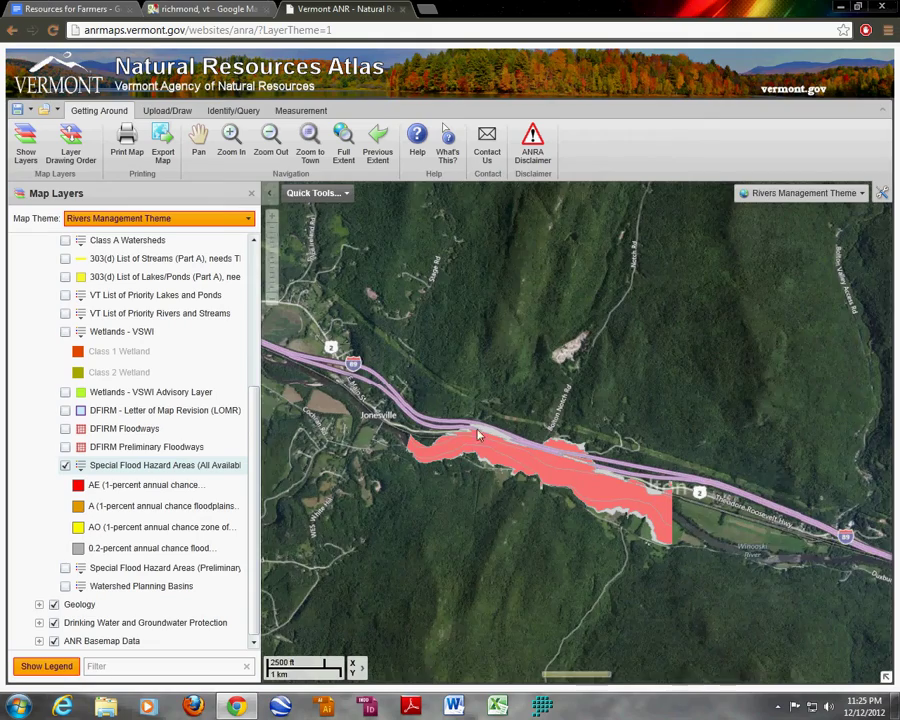
scroll(607, 505, up, 2)
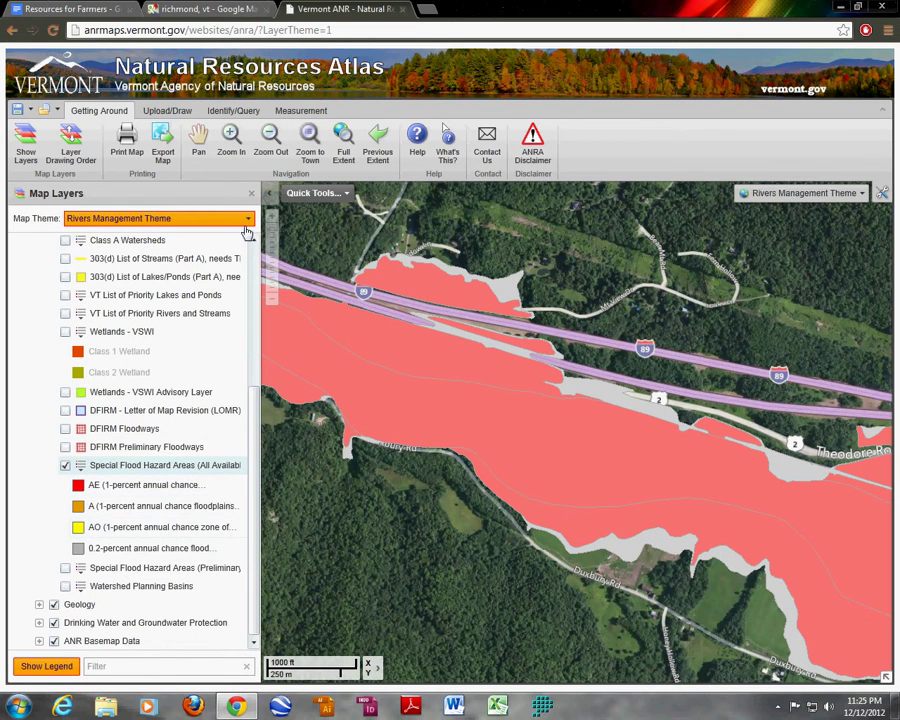
Make the ANR Atlas Layers group about half transparent to inspect the imagery beneath the flood zones, and restore full opacity.
scroll(215, 305, up, 5)
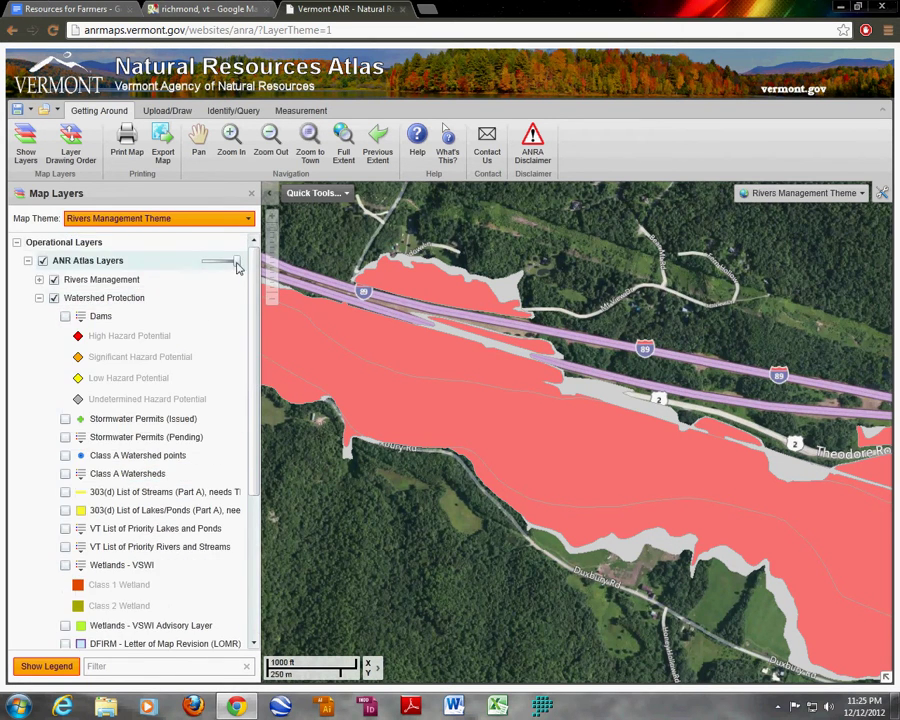
drag(236, 263, 222, 264)
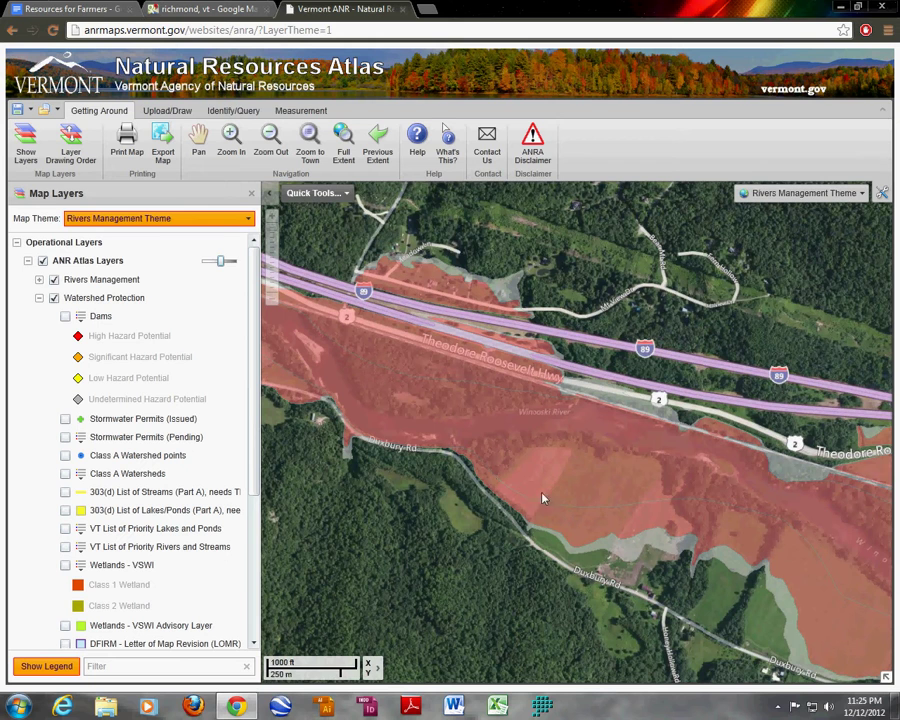
drag(221, 261, 236, 261)
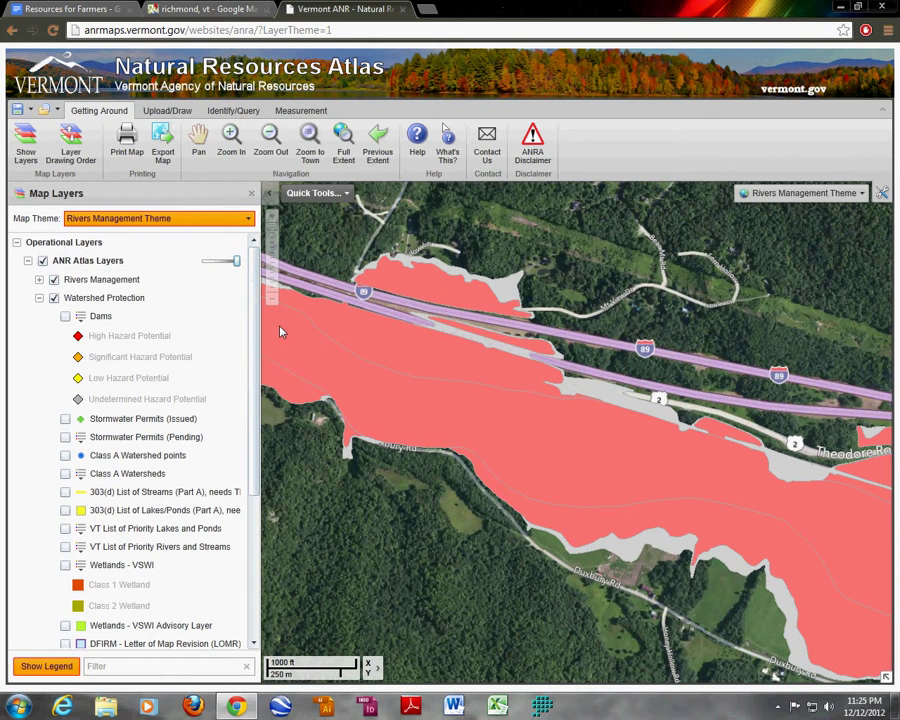
Compare the map with the Special Flood Hazard Areas (Preliminary) layer on and off, leaving that layer off.
scroll(195, 499, down, 2)
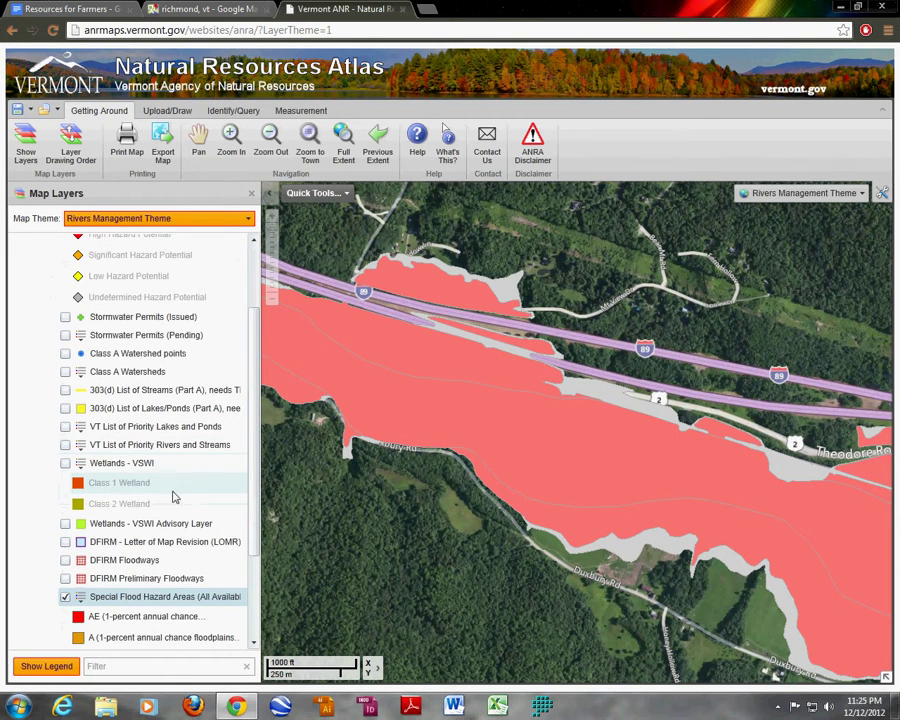
scroll(193, 487, down, 3)
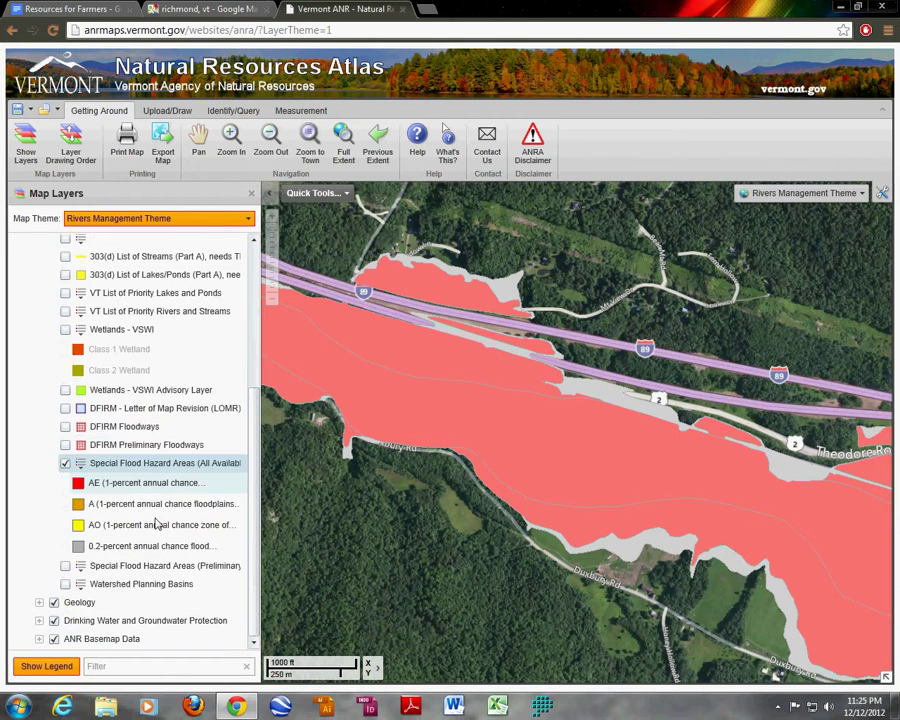
click(66, 566)
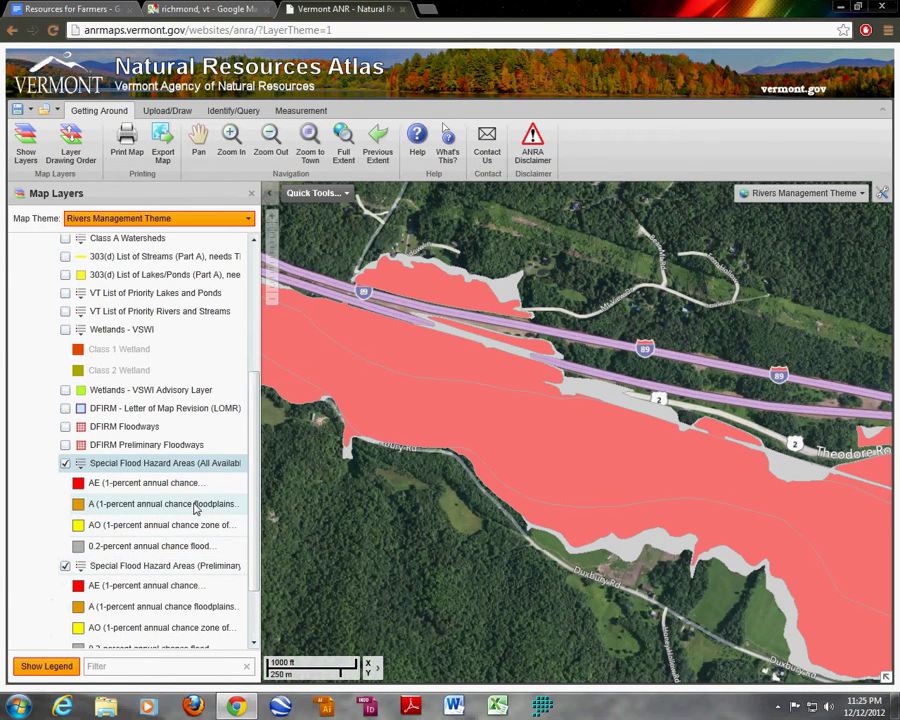
scroll(195, 512, down, 2)
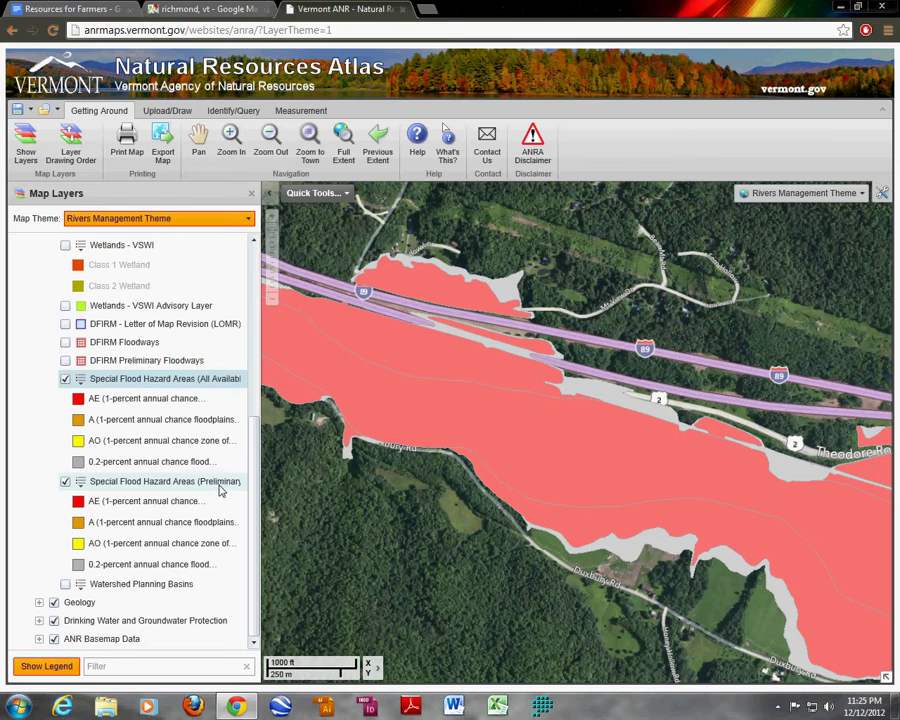
click(65, 482)
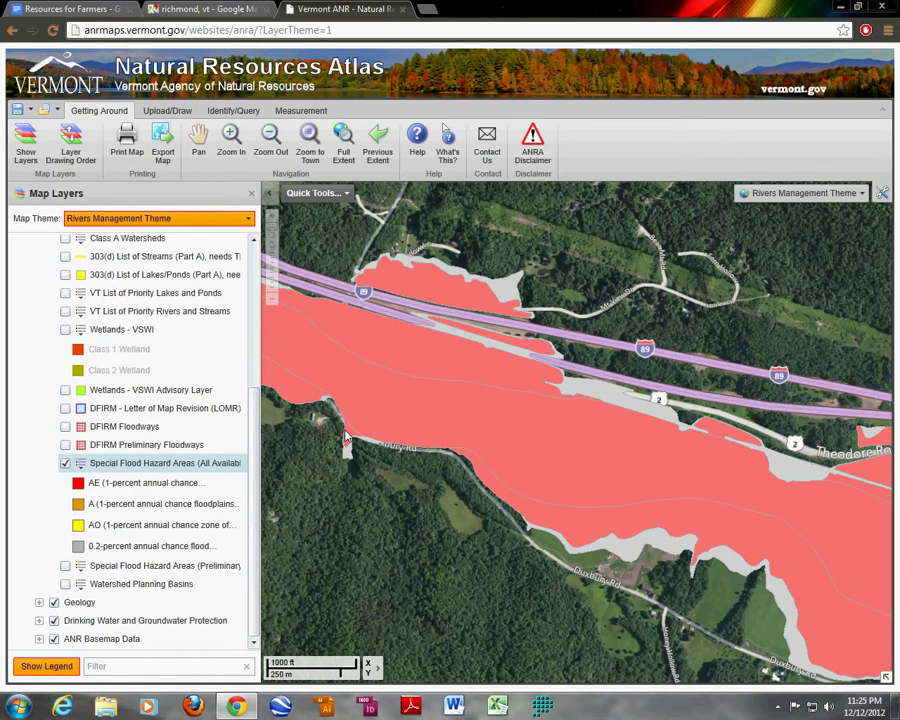
Turn off the Special Flood Hazard Areas (All Available) layer and return to the fields between E Main St and Interstate 89.
click(65, 464)
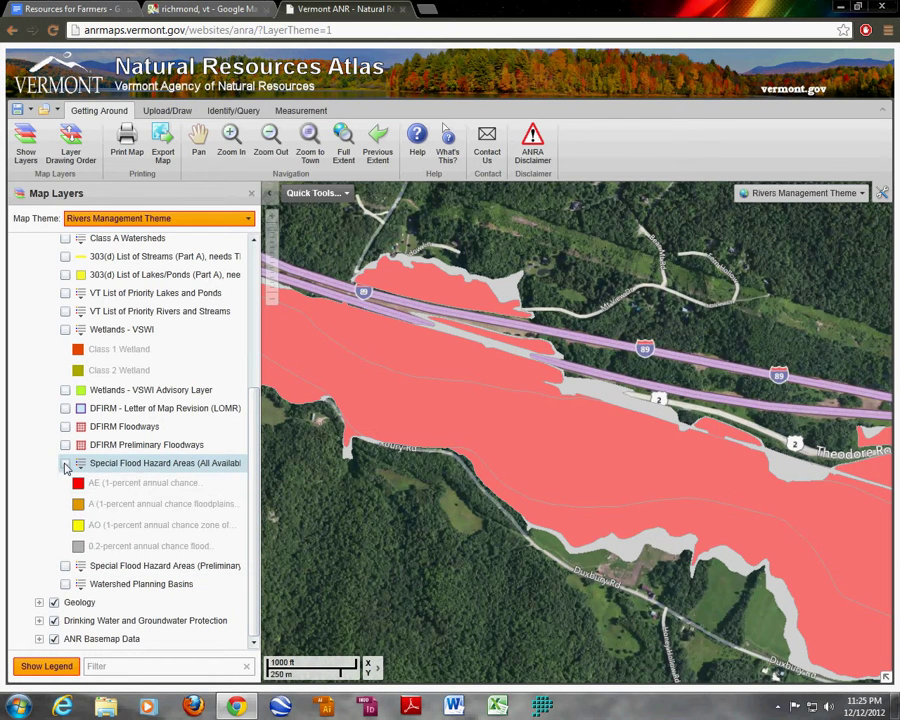
drag(372, 368, 455, 403)
scroll(455, 403, down, 1)
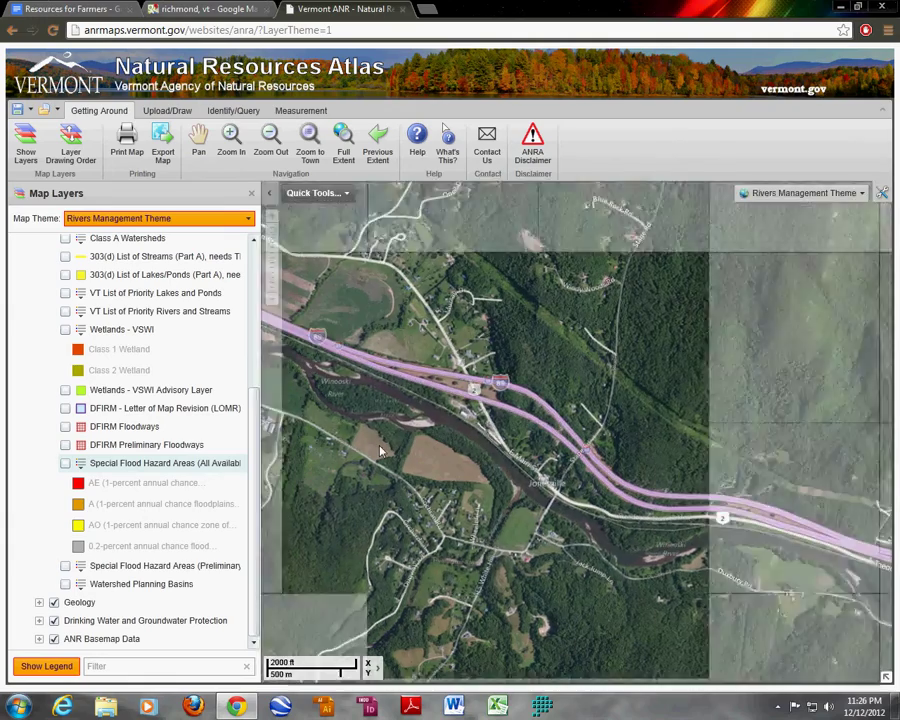
scroll(380, 450, down, 1)
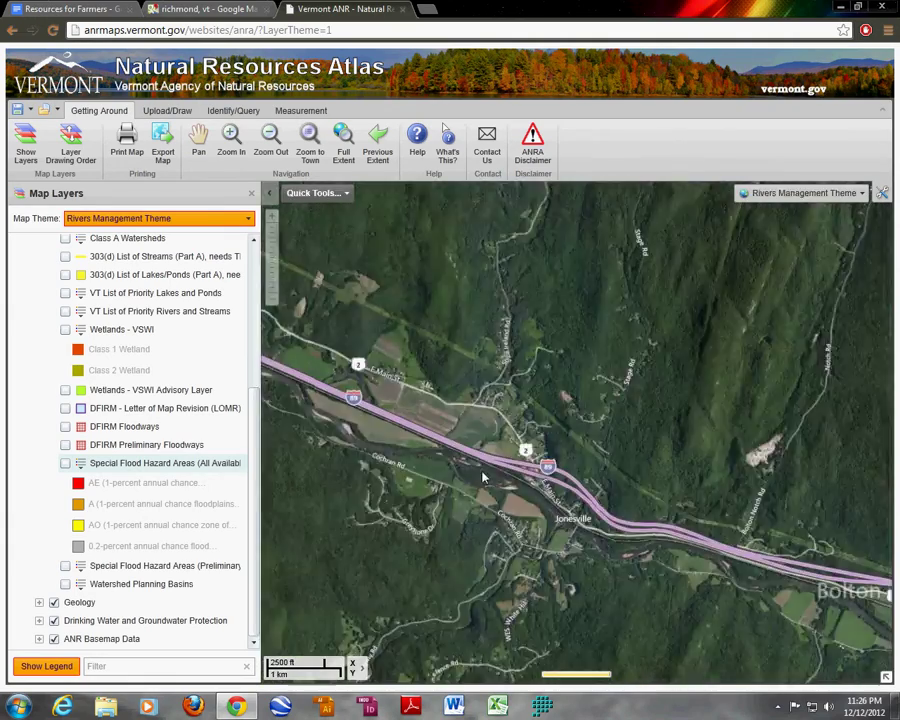
scroll(483, 478, up, 2)
scroll(502, 451, down, 1)
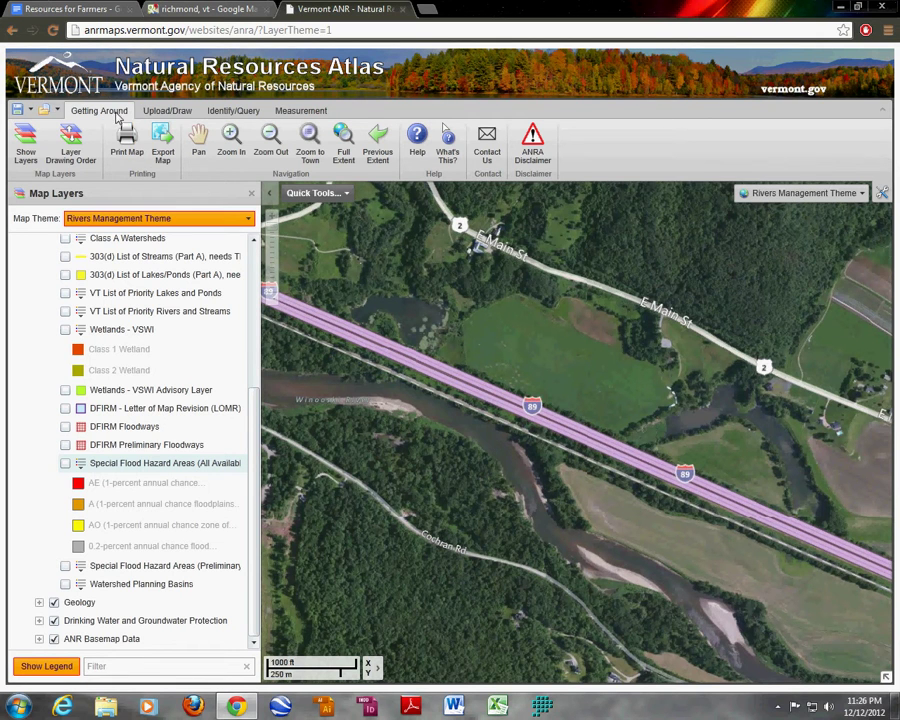
Measure a multi-segment distance across the large green field north of Interstate 89 and view the available distance units.
click(290, 117)
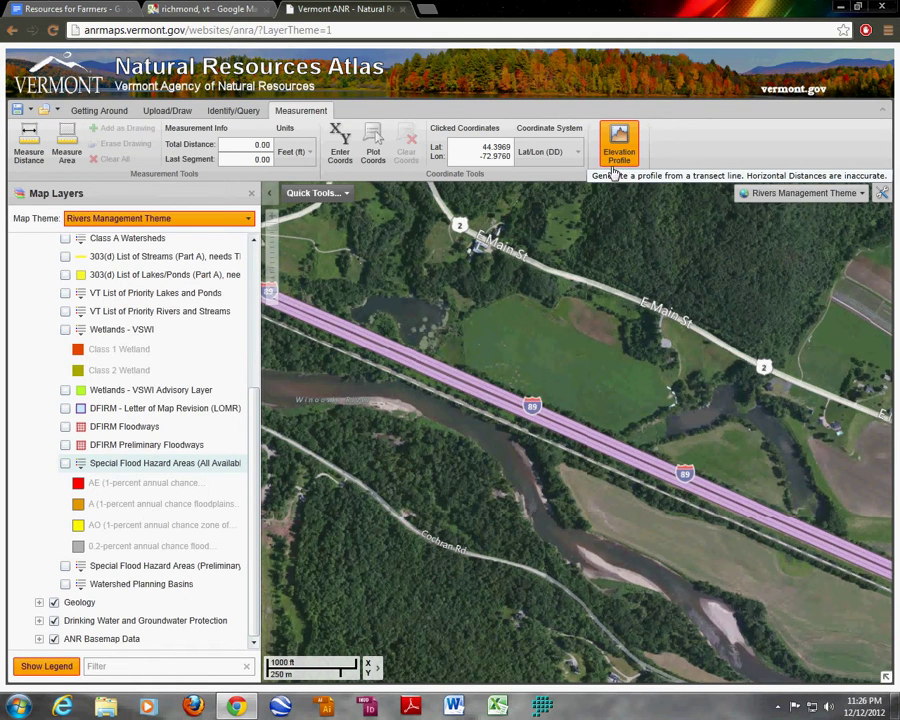
click(34, 158)
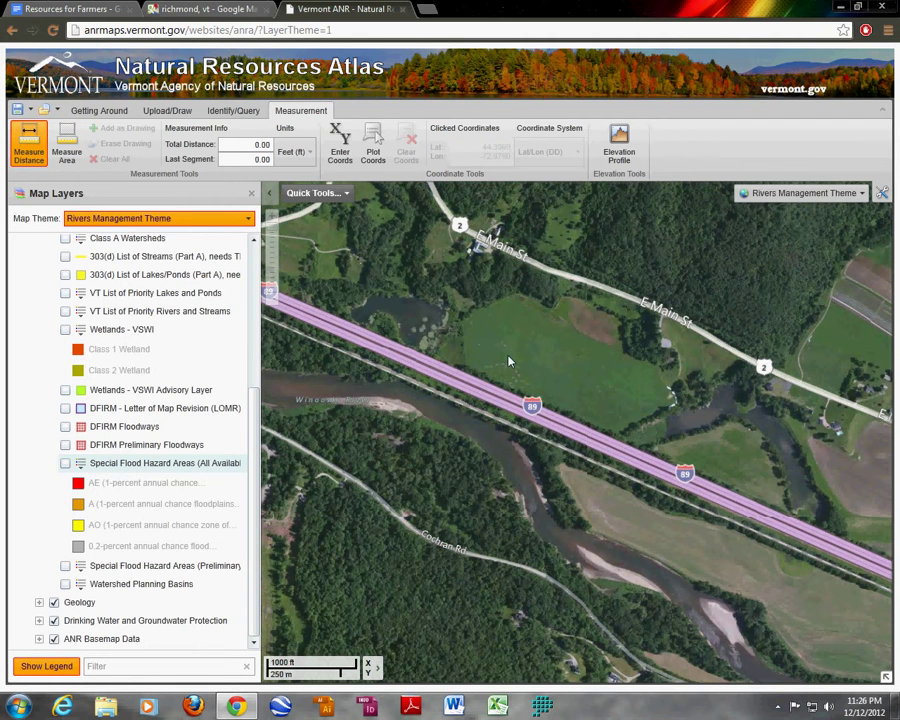
scroll(595, 340, up, 2)
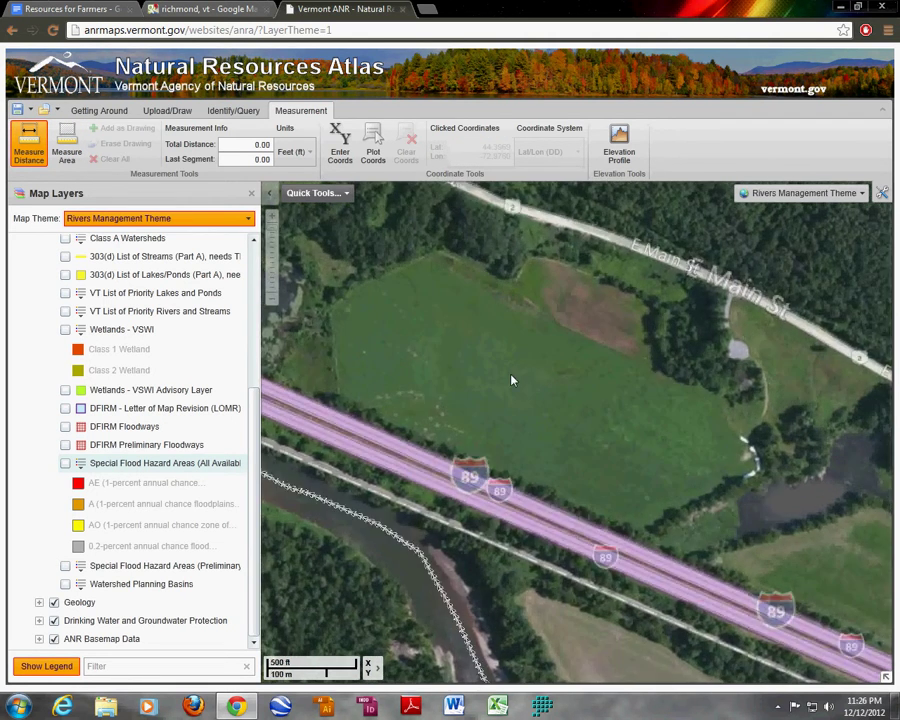
click(333, 314)
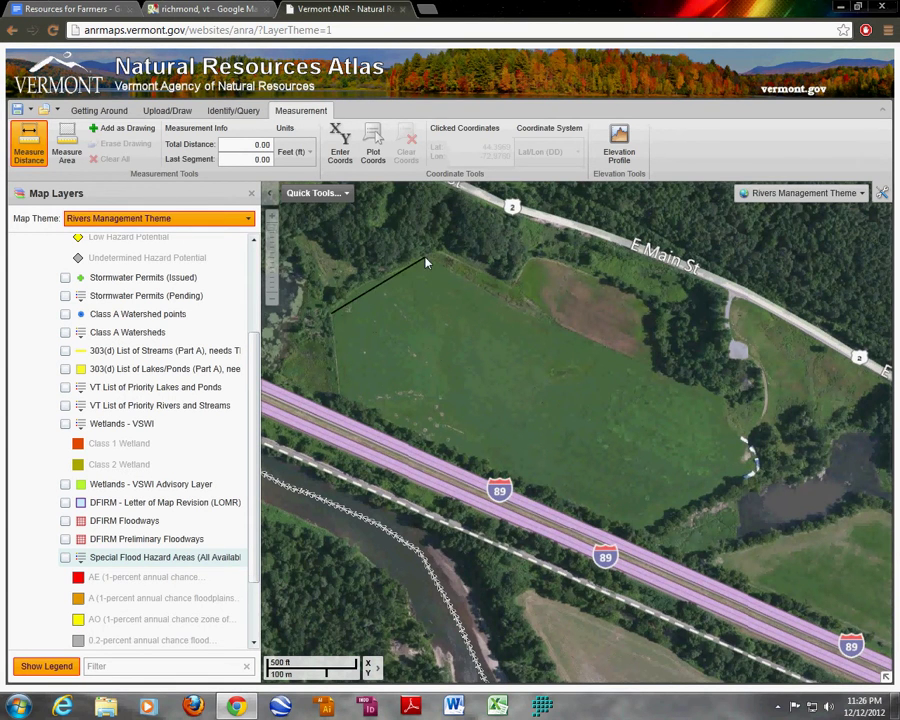
click(532, 387)
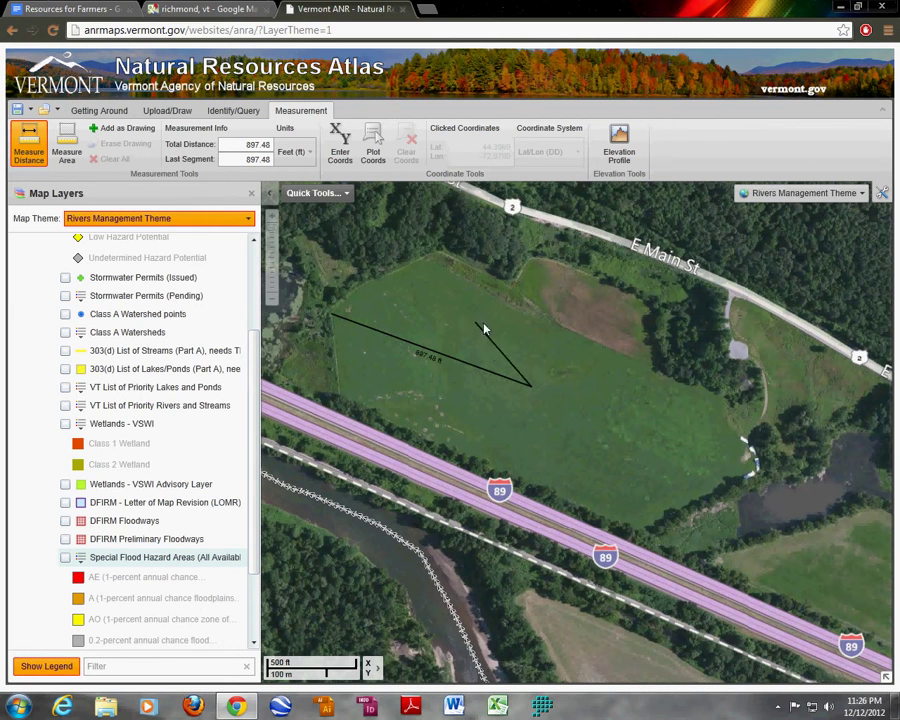
click(455, 409)
click(628, 414)
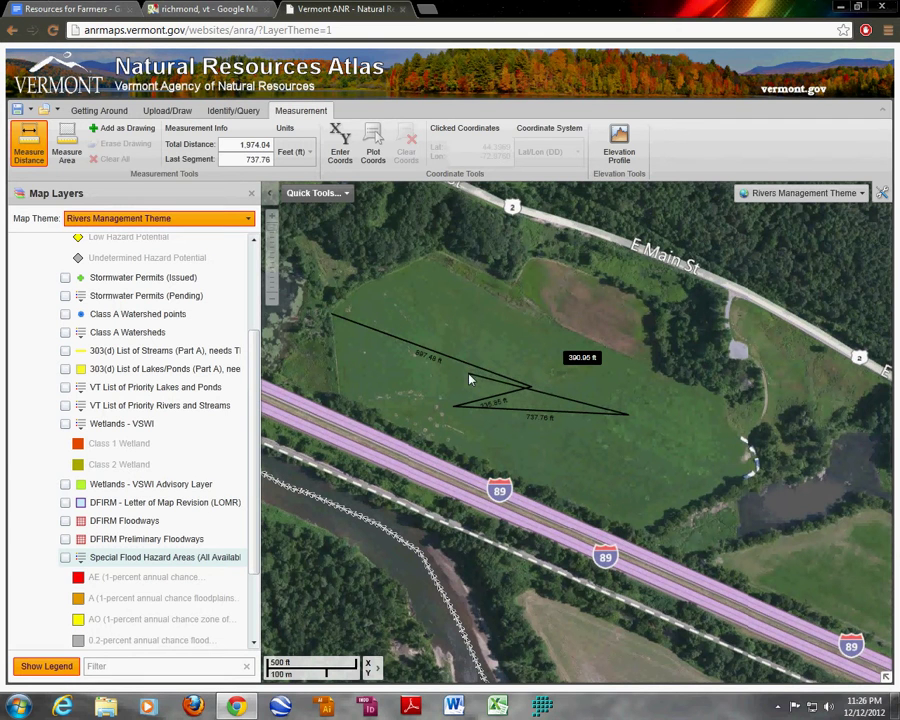
click(293, 153)
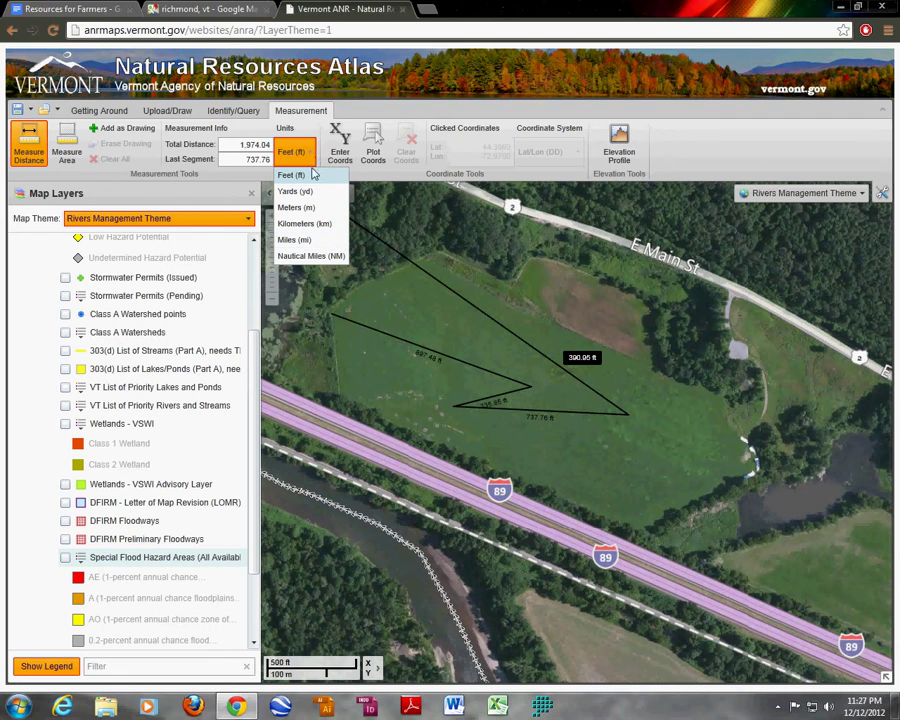
Measure the area of the large green field north of Interstate 89 by tracing its whole boundary, including the notch on its northeast edge.
click(66, 152)
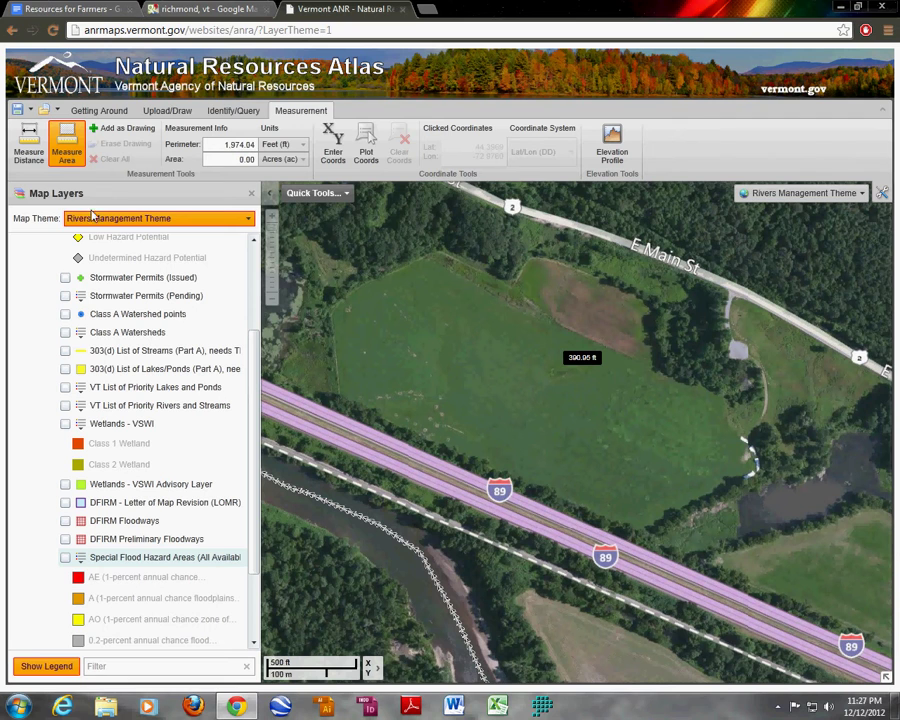
click(331, 320)
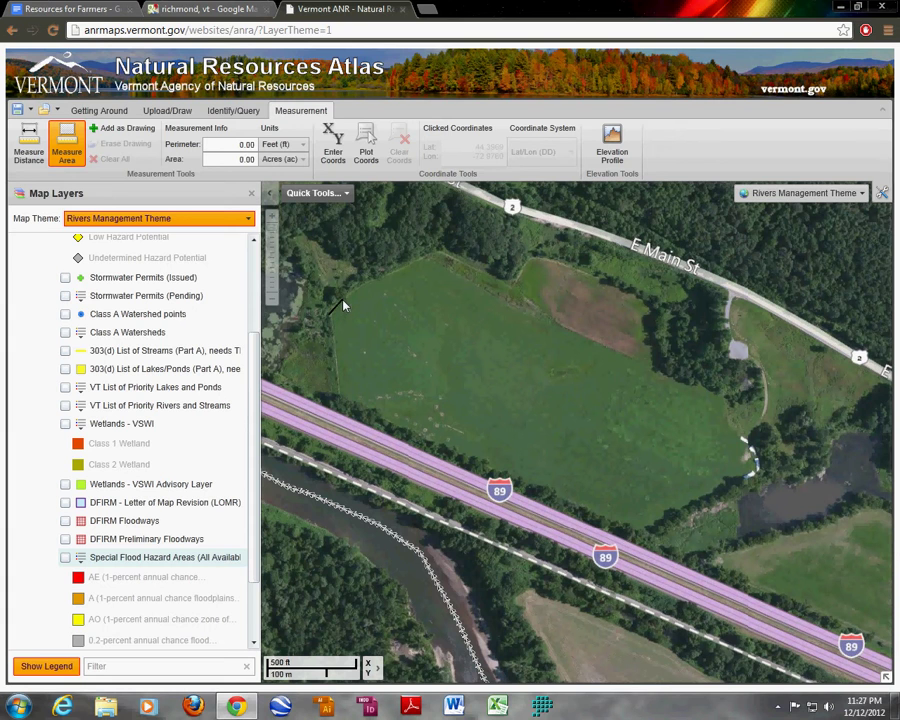
click(382, 283)
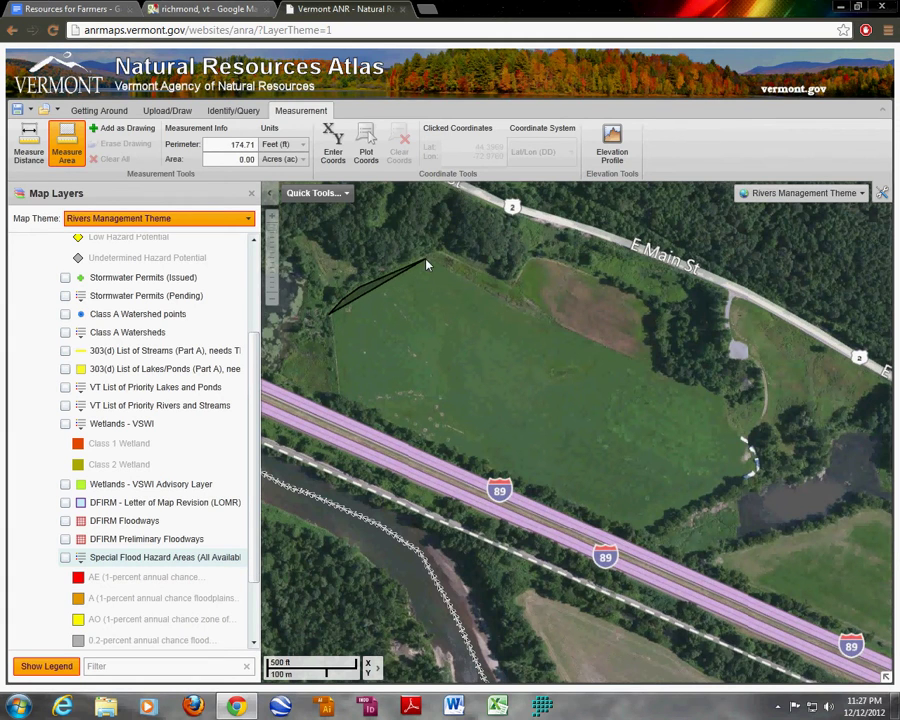
click(424, 260)
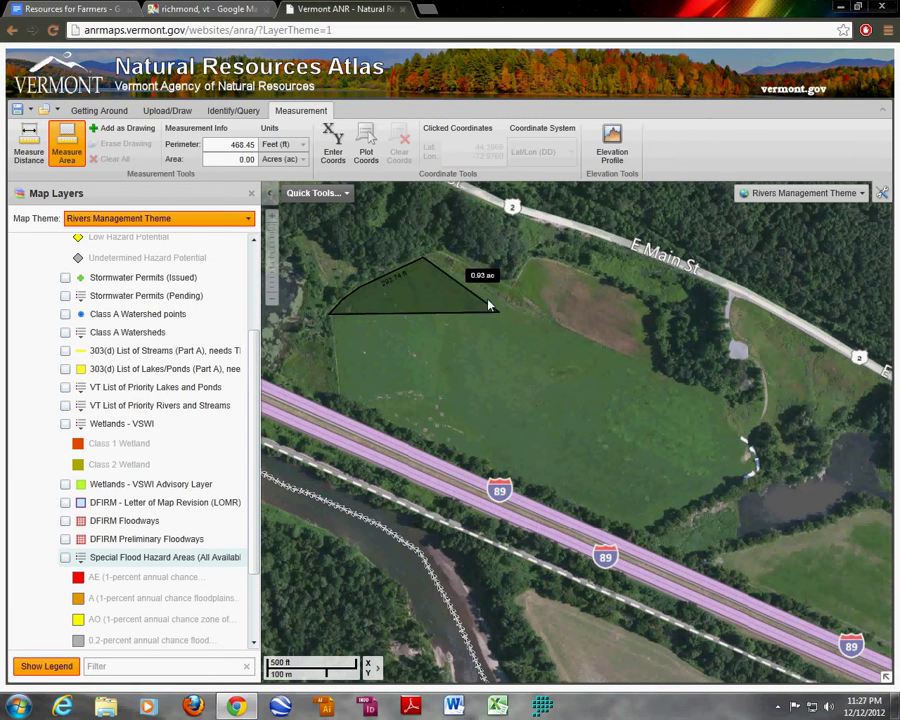
click(549, 335)
click(562, 329)
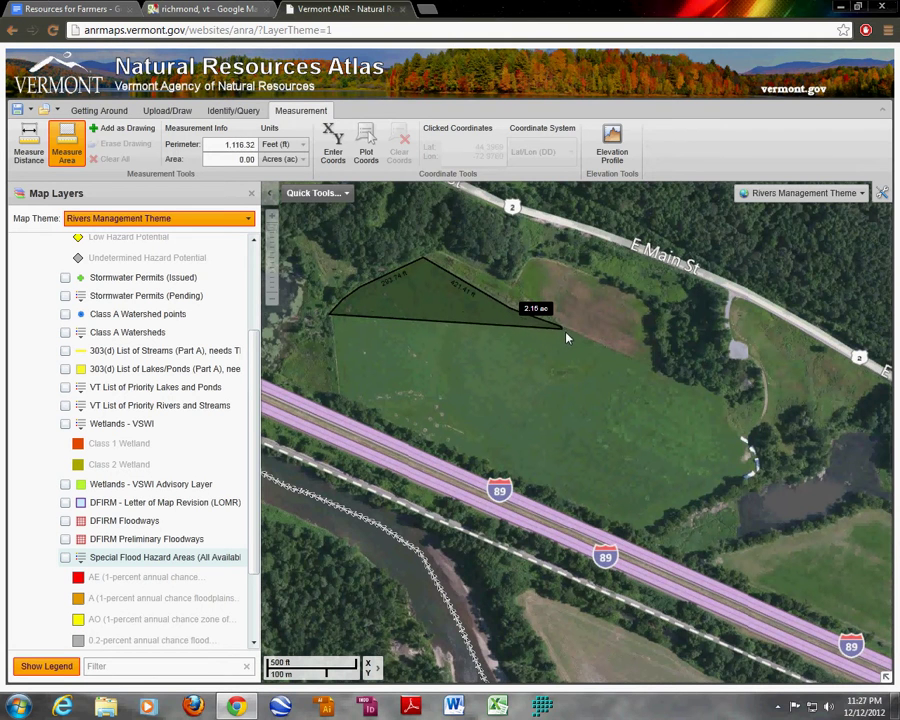
click(659, 366)
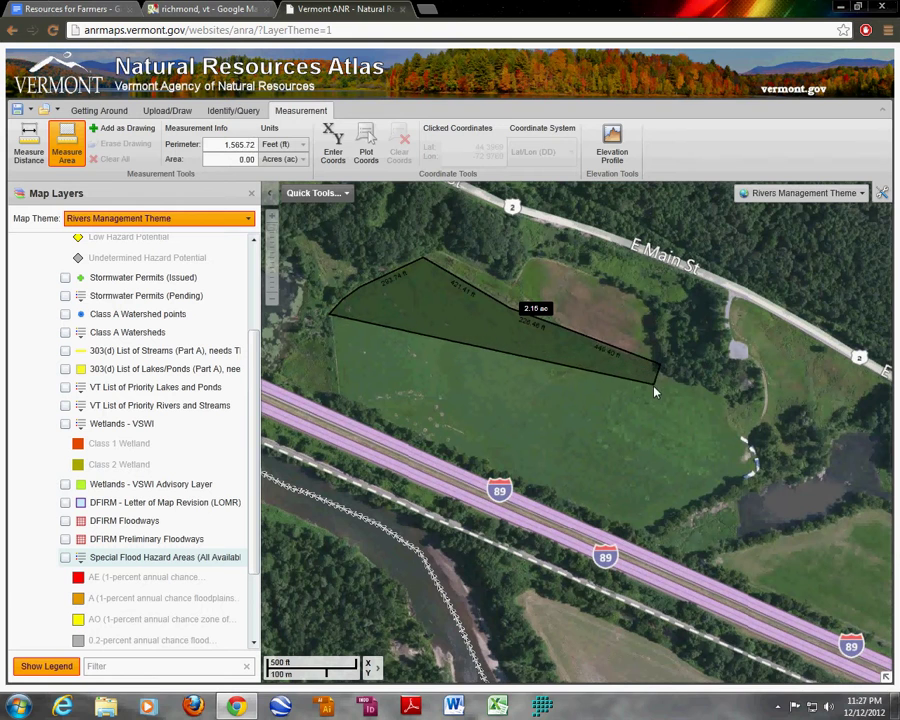
click(655, 388)
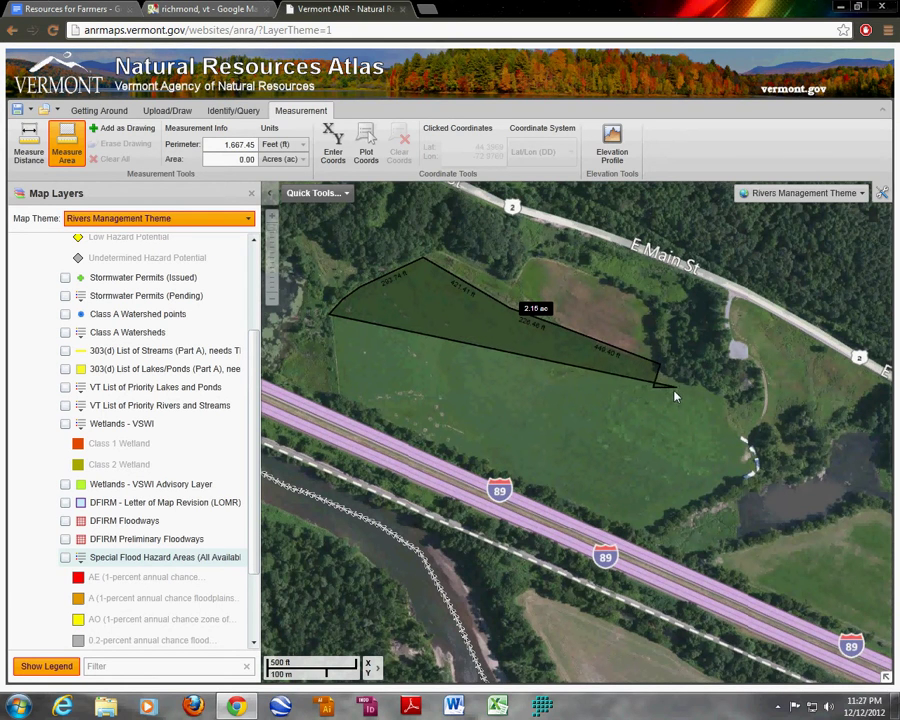
click(672, 398)
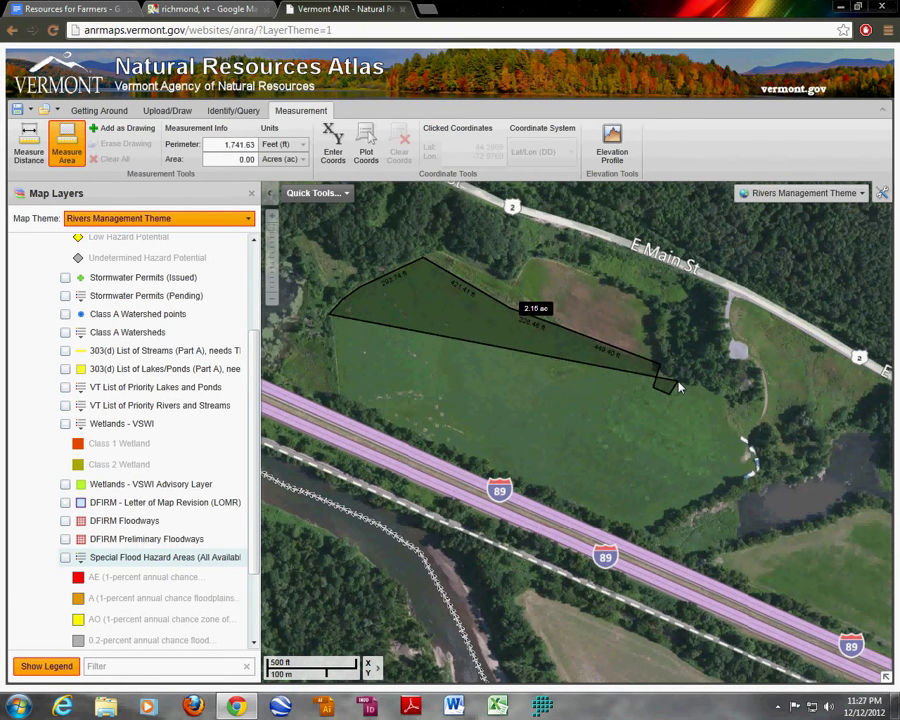
click(686, 386)
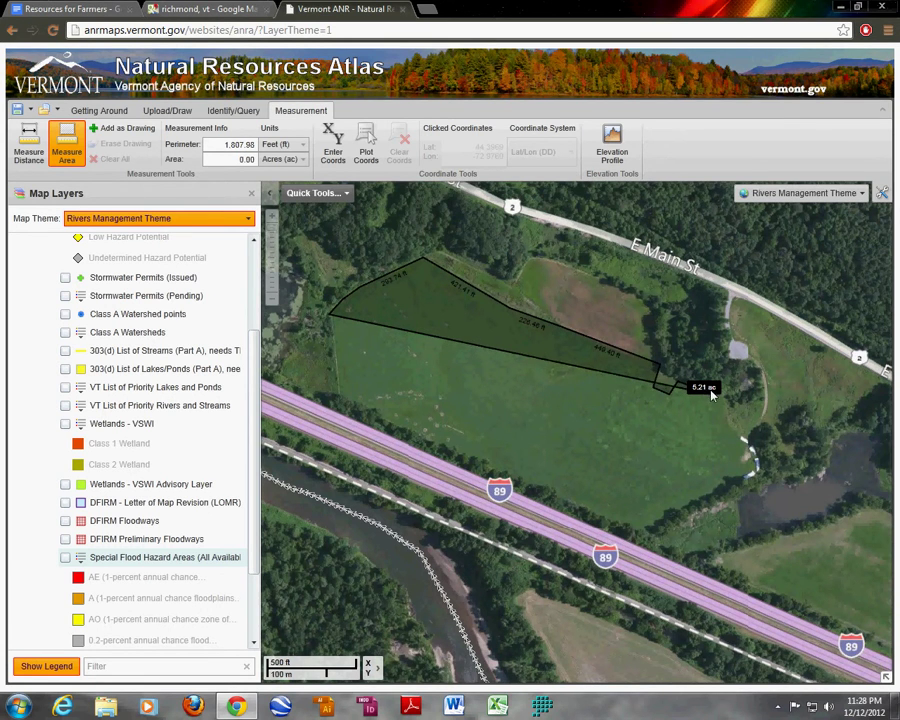
click(725, 425)
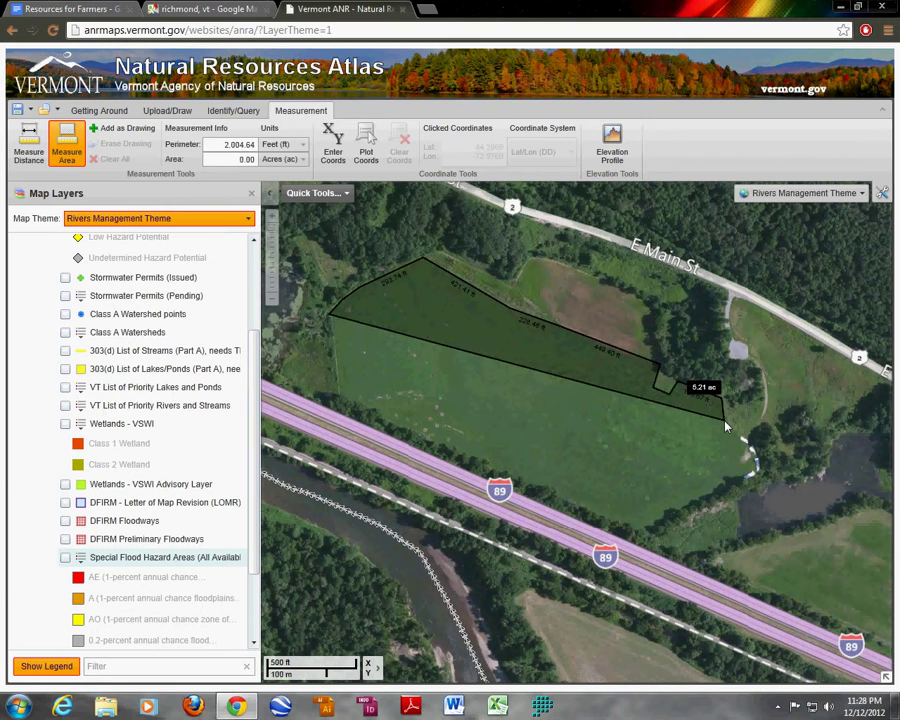
click(727, 428)
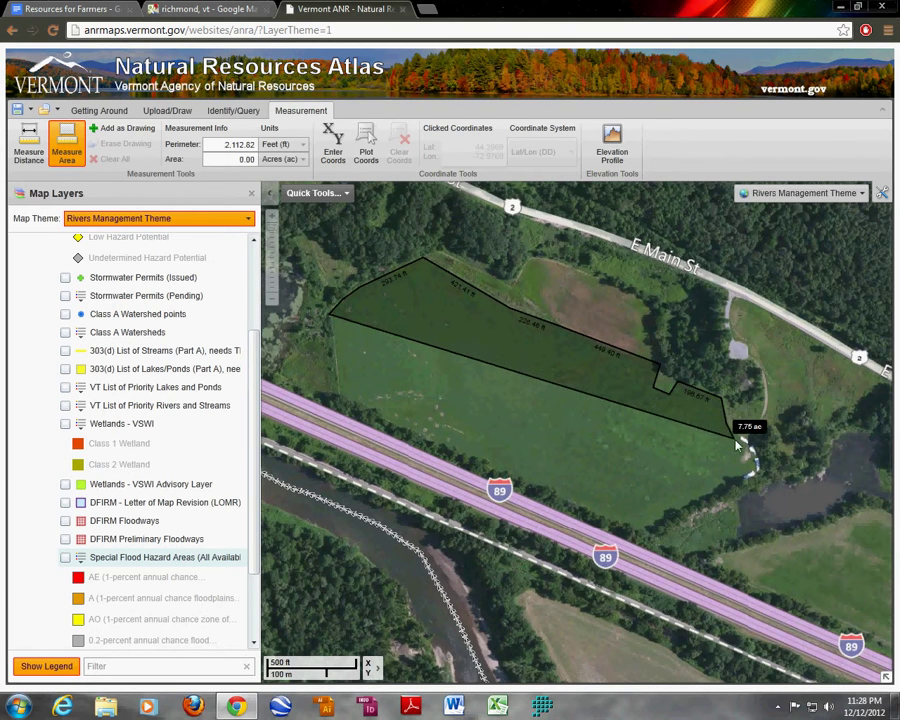
click(751, 462)
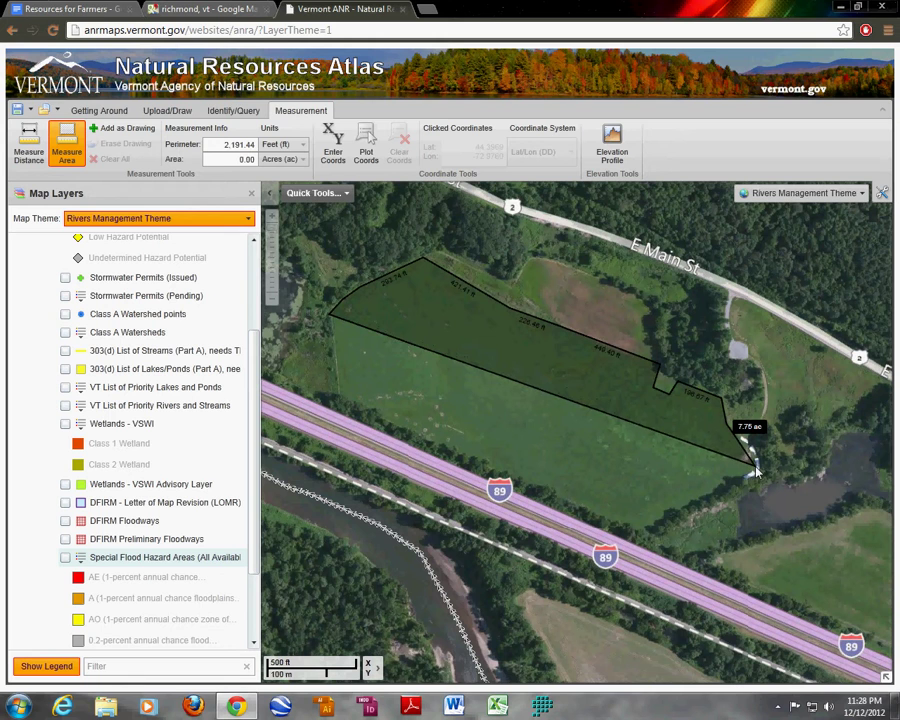
click(755, 470)
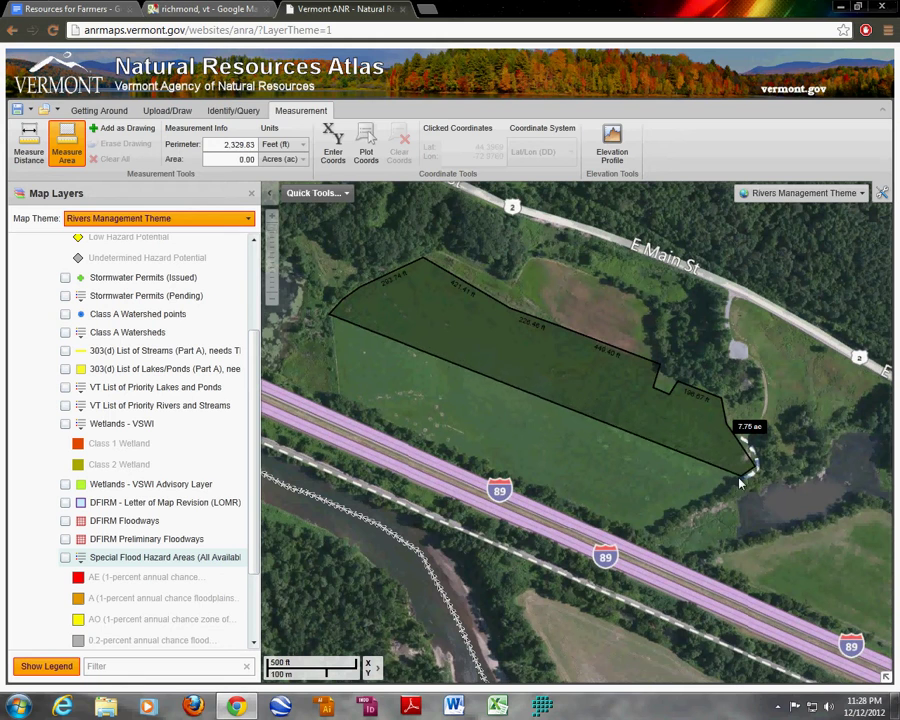
click(641, 530)
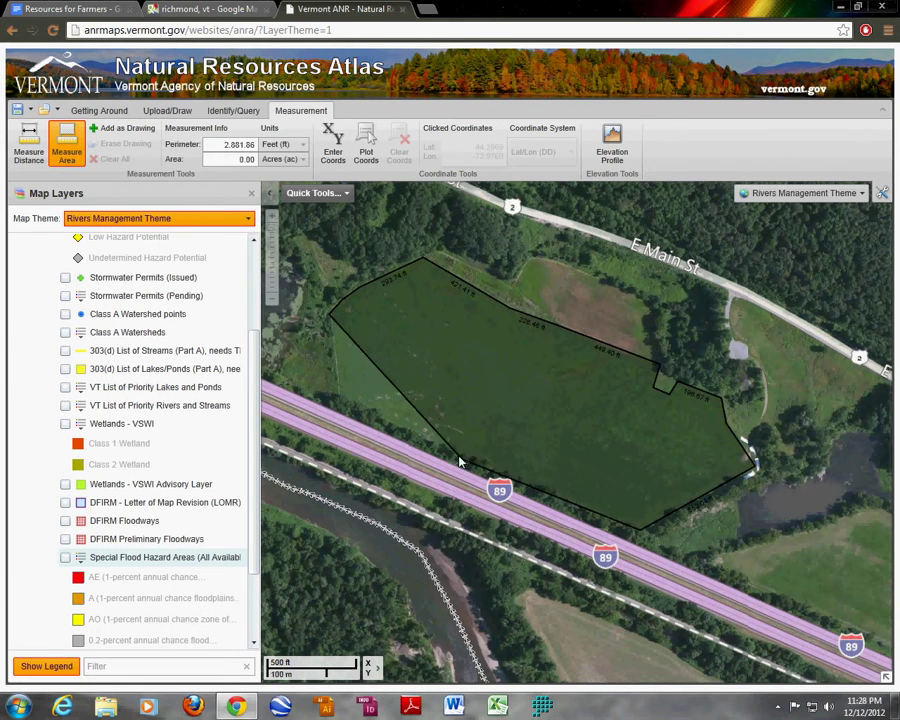
double_click(341, 403)
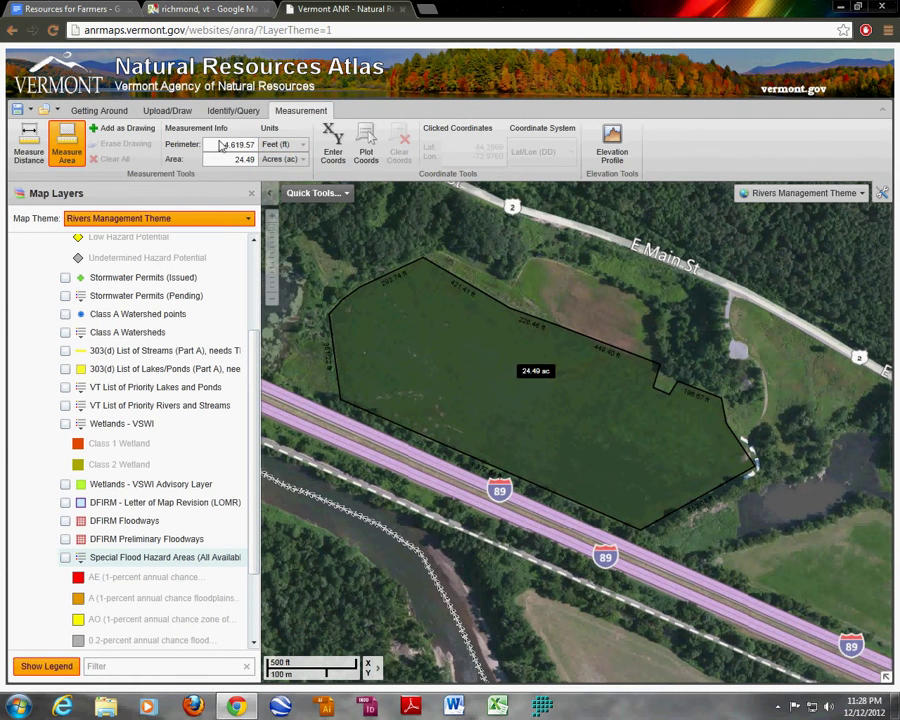
View the available perimeter and area units for the field measurement, keeping feet and acres.
click(284, 145)
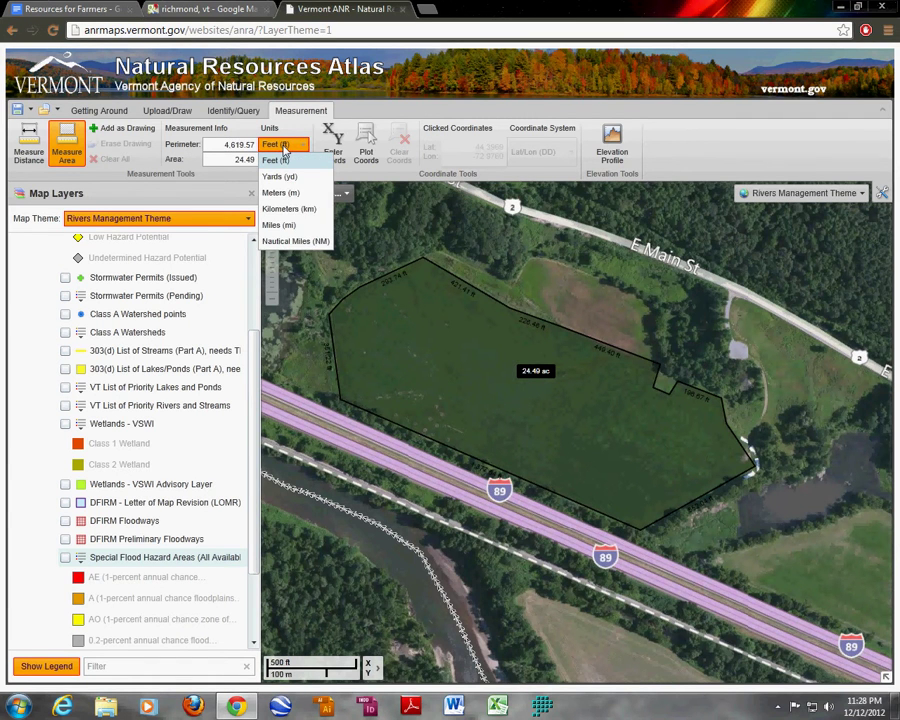
click(284, 147)
click(289, 160)
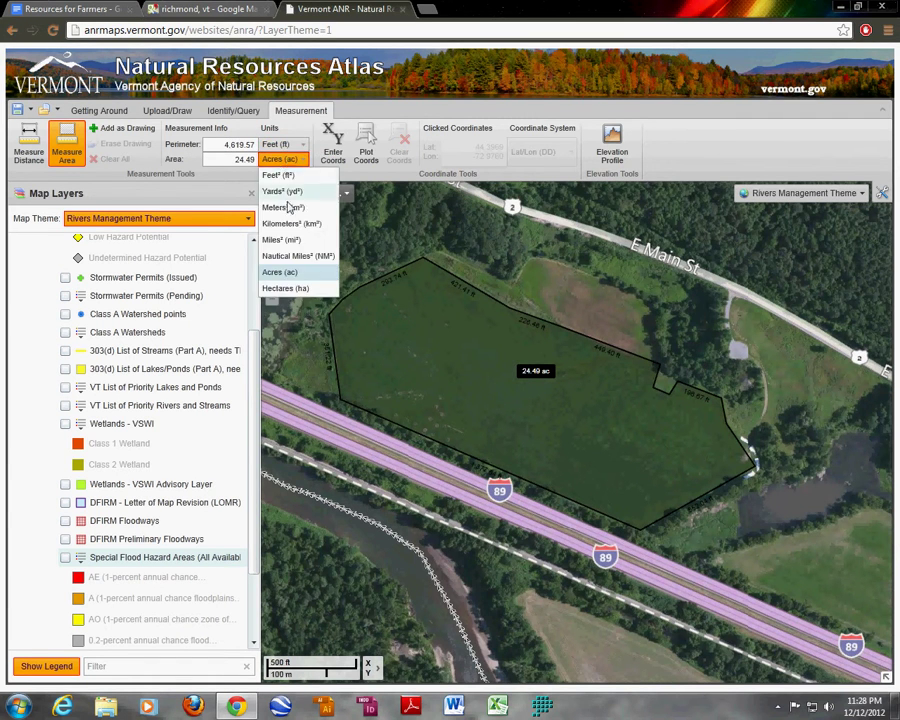
click(290, 162)
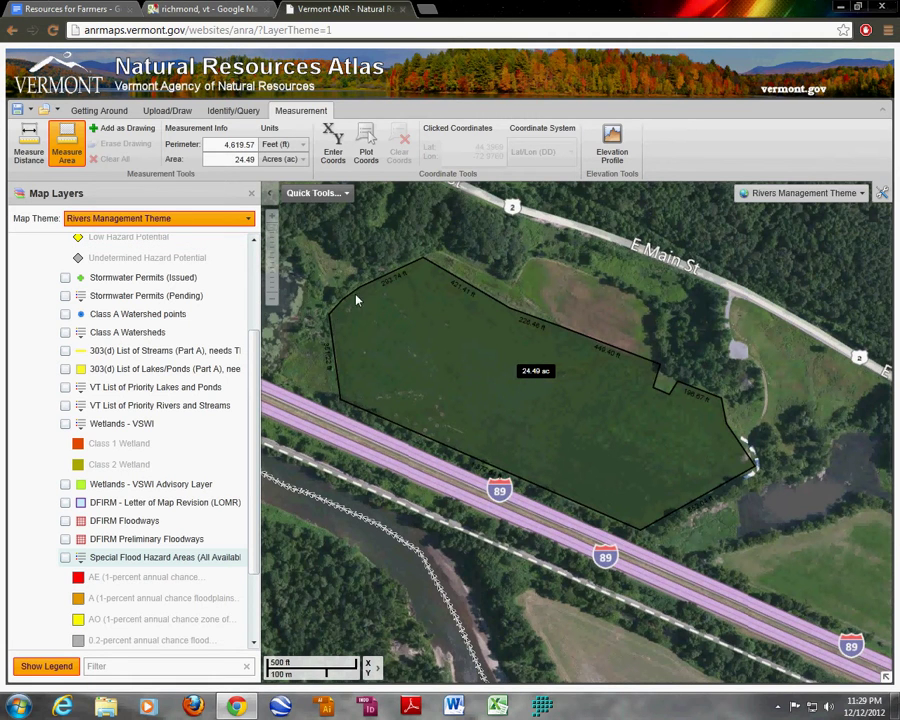
Measure the area of a triangle inside the large green field.
click(344, 352)
click(598, 413)
double_click(456, 315)
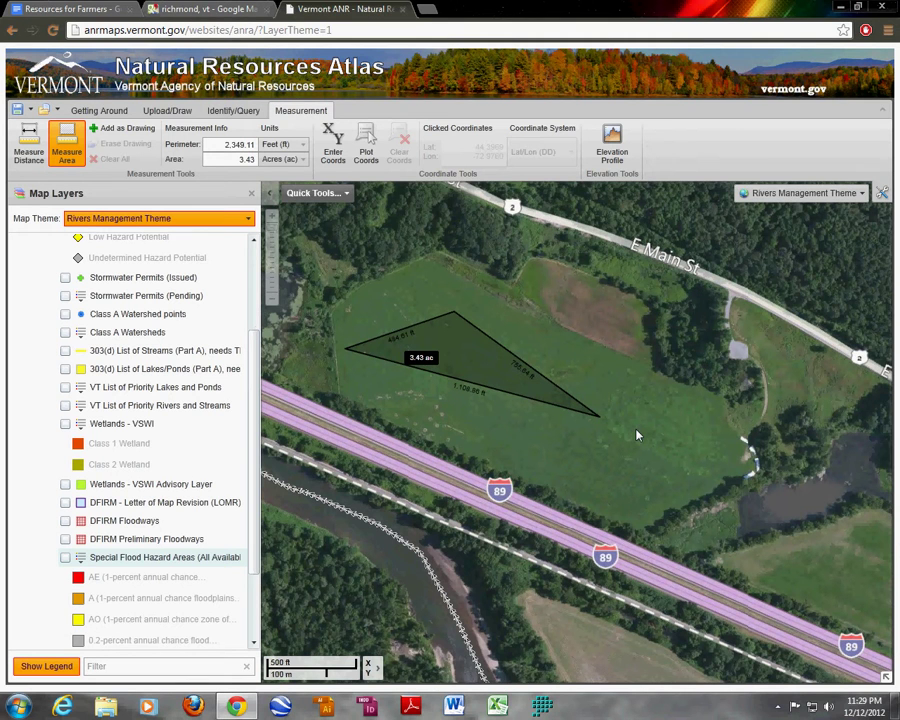
Plot an elevation profile from the river across Interstate 89 and the green field to the bare patch, examine the graph clear of the line, and close it.
click(622, 164)
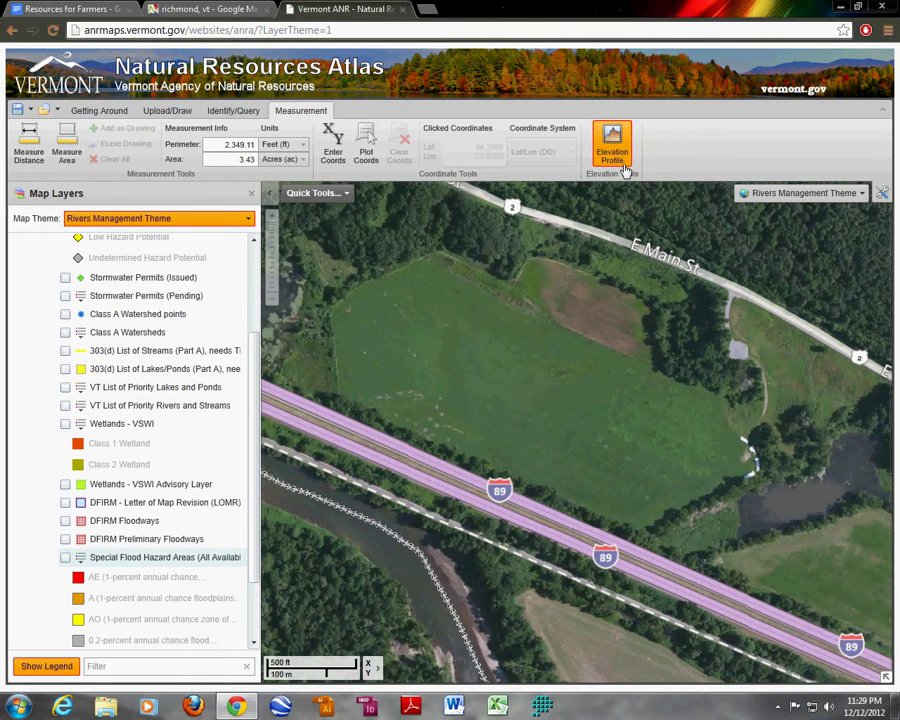
click(409, 533)
double_click(537, 264)
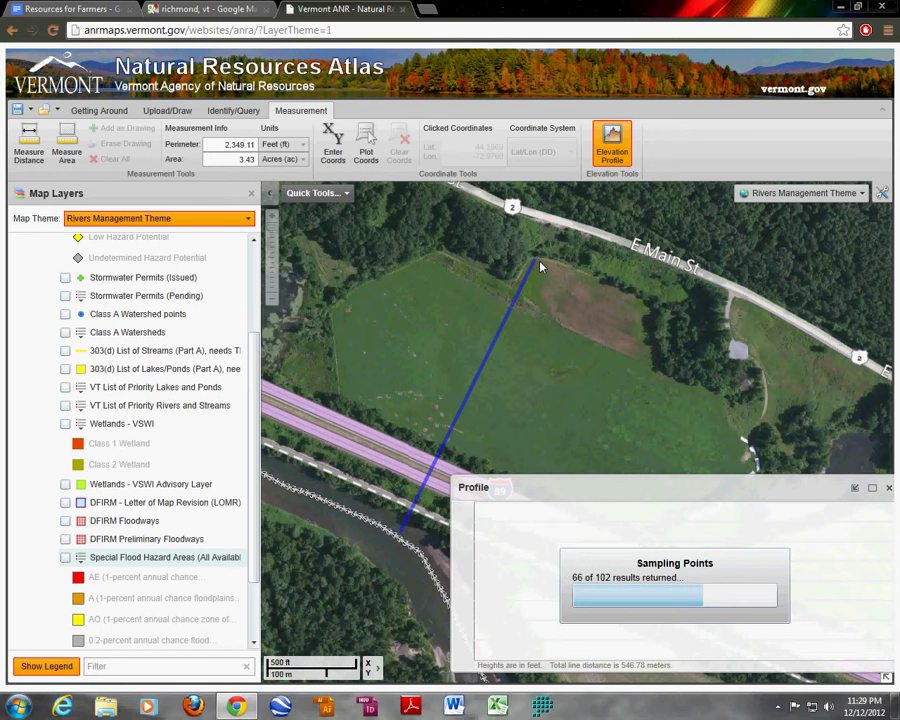
drag(690, 493, 285, 139)
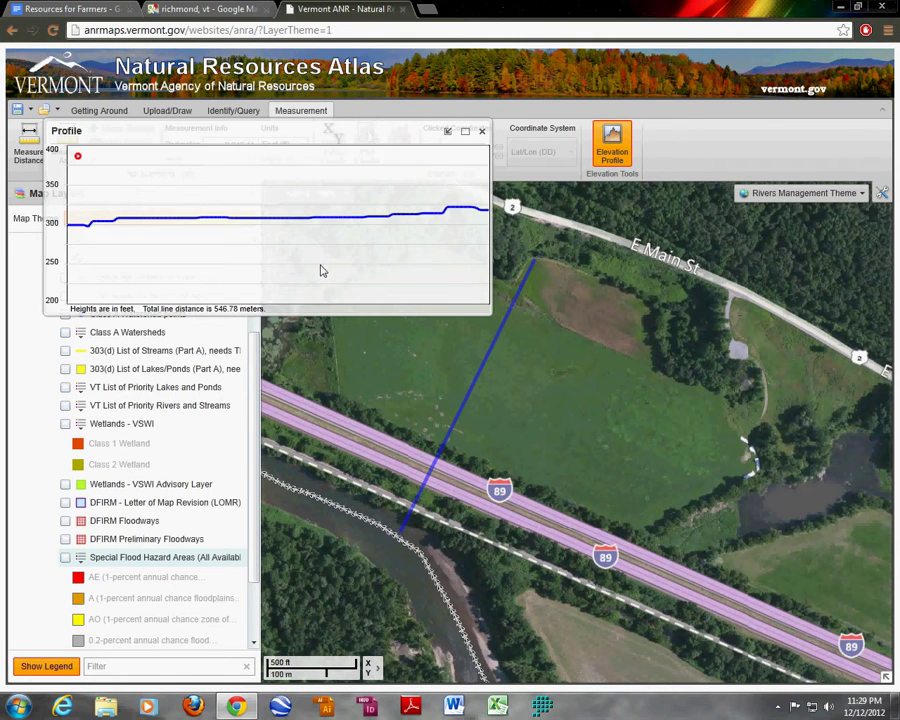
mouse_move(185, 261)
click(482, 131)
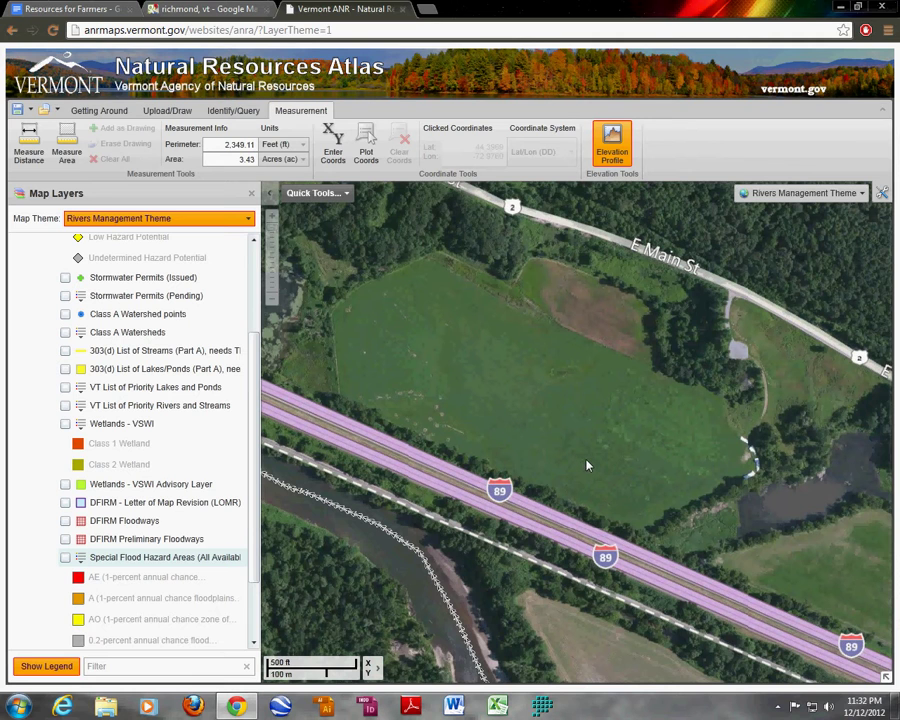
Switch from Elevation Profile to the Pan tool and shift the map to bring the pond west of the green field into view.
drag(253, 524, 255, 587)
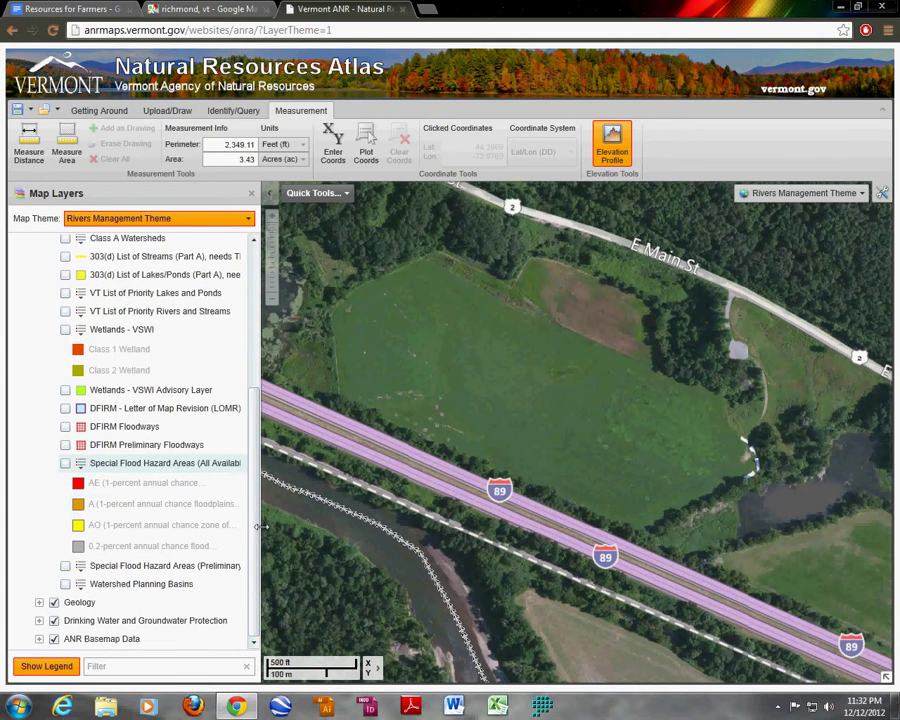
click(99, 110)
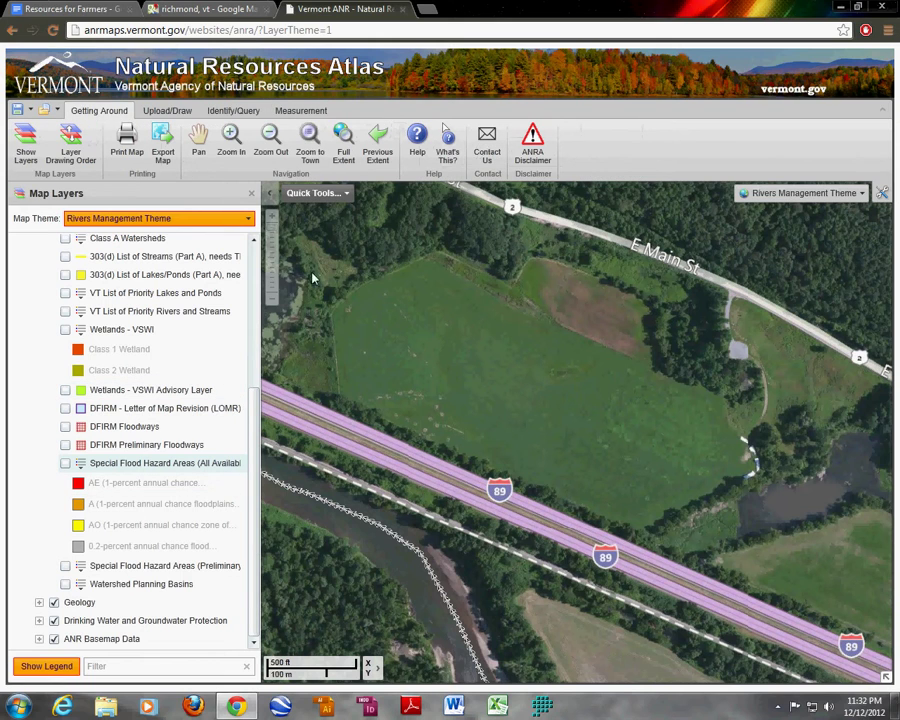
click(198, 140)
drag(480, 428, 585, 432)
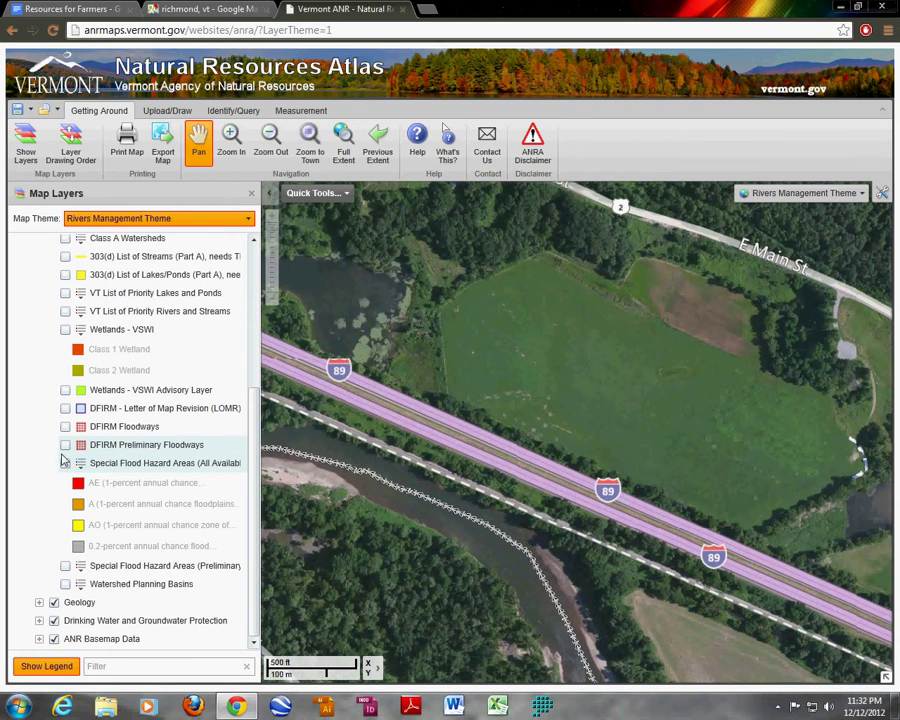
Expand the Geology layer group and collapse the Watershed Protection group.
click(80, 587)
click(80, 587)
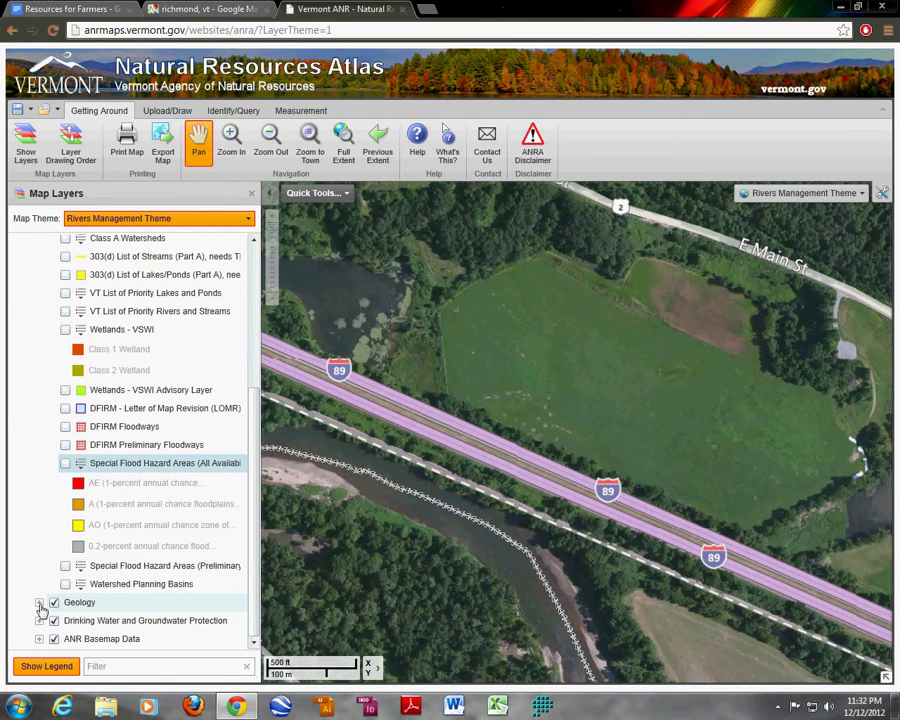
click(39, 602)
scroll(78, 356, up, 10)
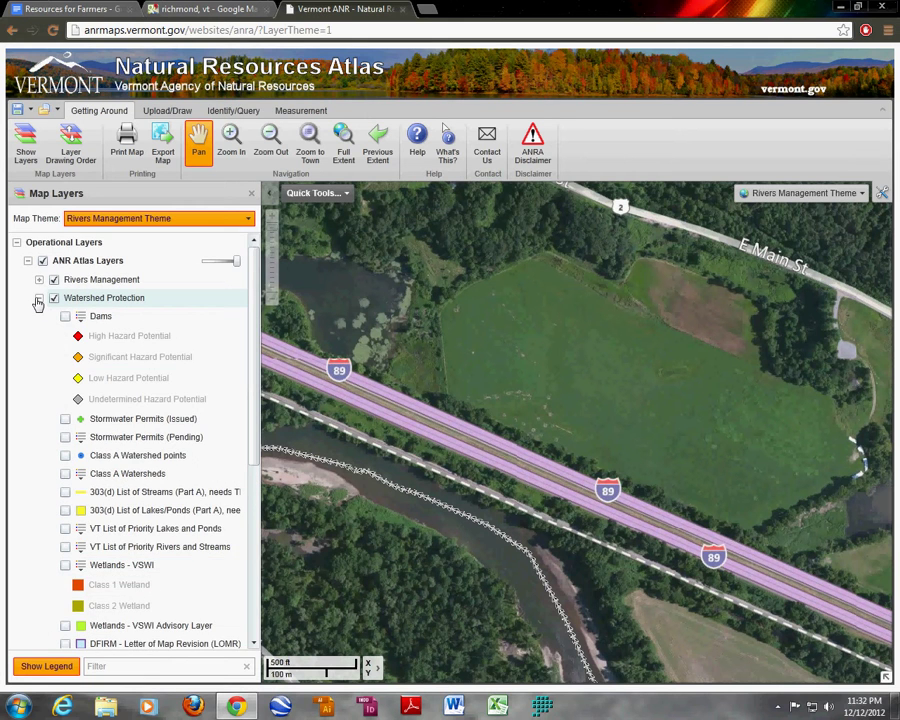
click(38, 298)
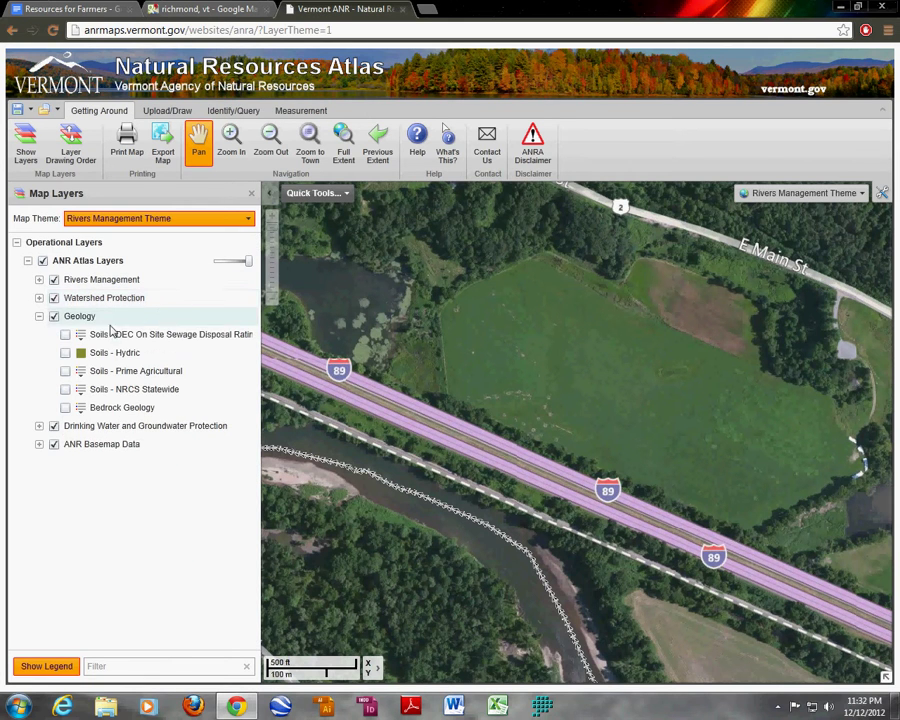
Examine the Soils - Hydric layer across the wider area around Interstate 89, and turn it off again.
click(65, 354)
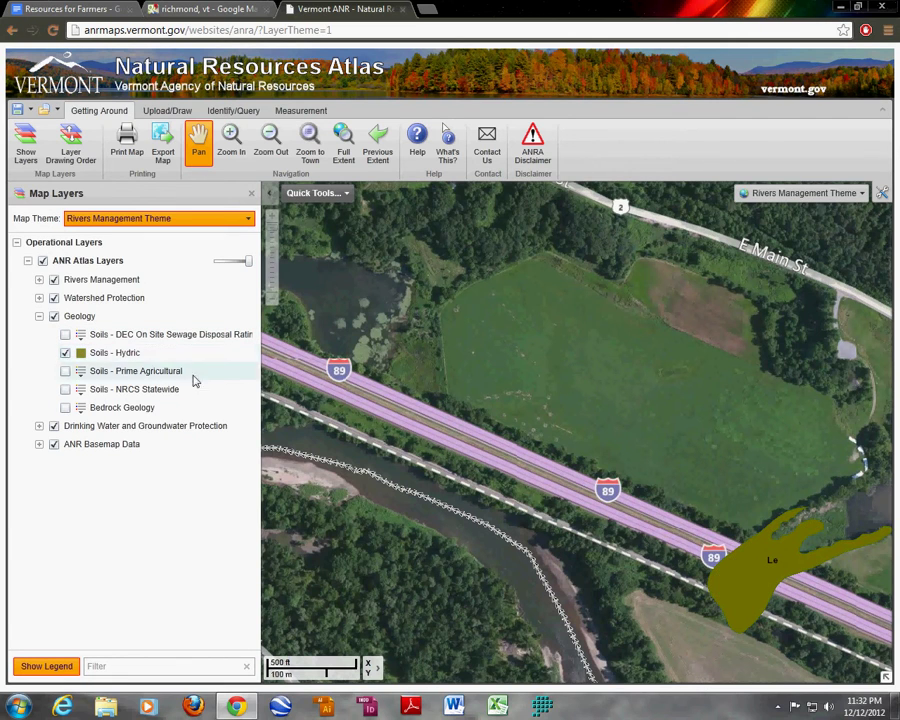
click(273, 303)
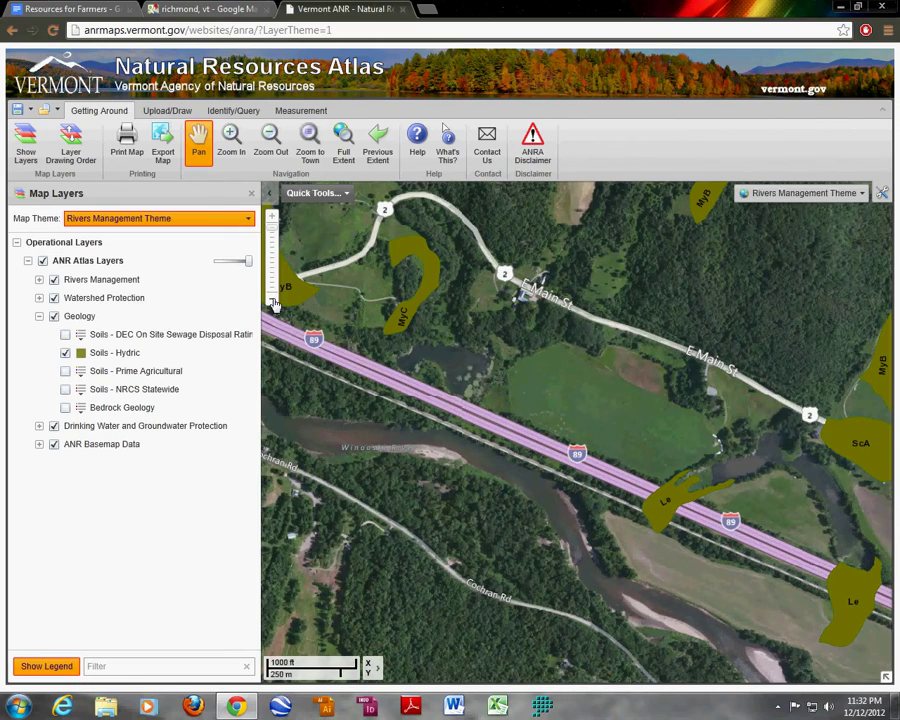
click(274, 303)
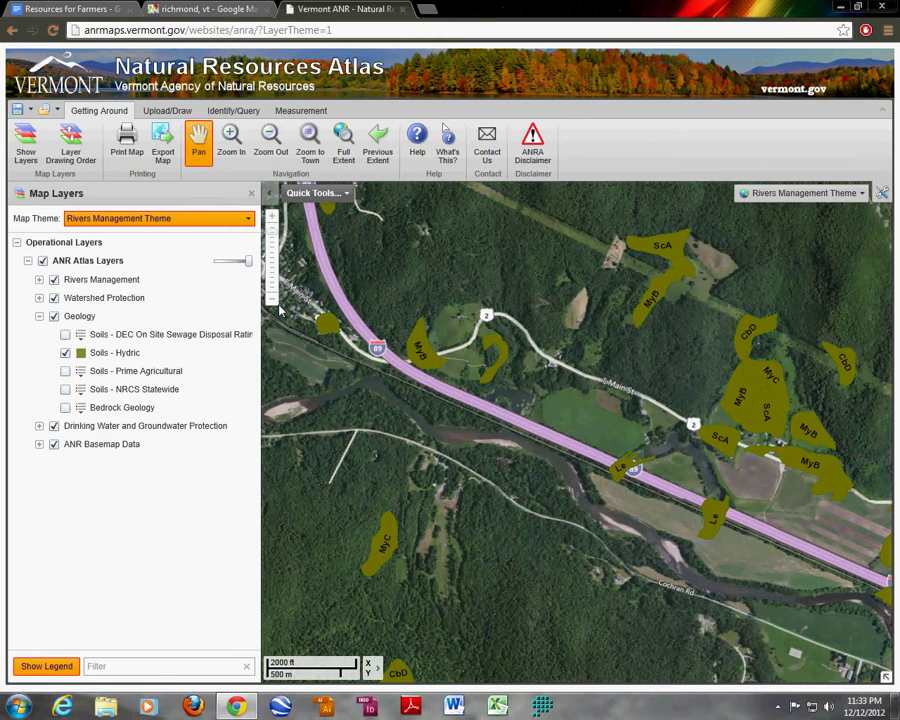
click(65, 353)
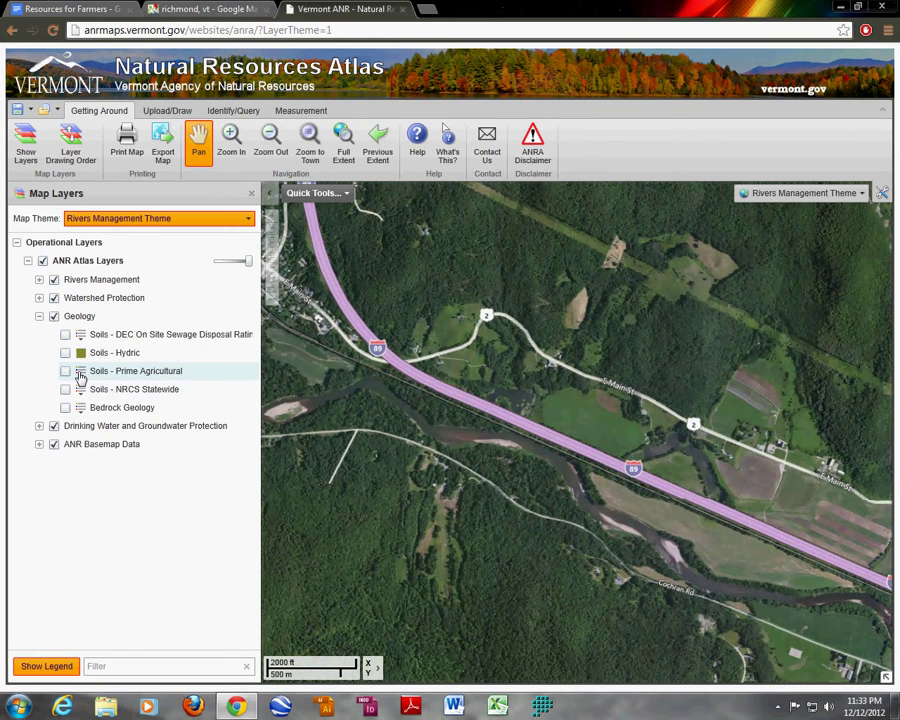
Turn on the Soils - Prime Agricultural layer with its legend expanded, and view the farmland farther east along E Main St.
click(80, 373)
click(65, 372)
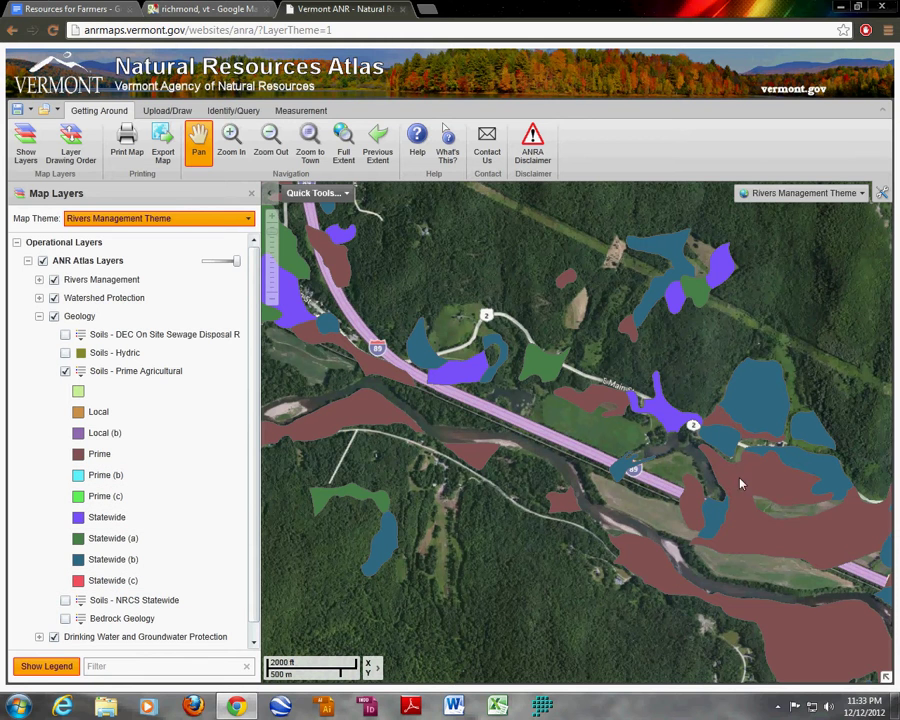
drag(745, 420, 608, 398)
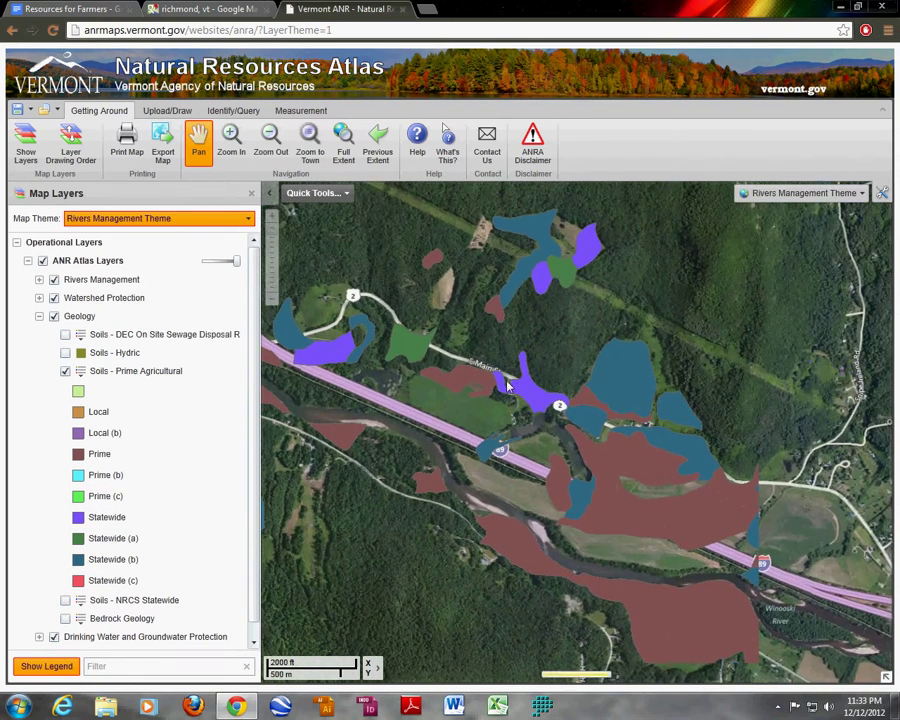
Fade the ANR Atlas Layers fully out to view the bare imagery, restore full opacity, and collapse the Soils - Prime Agricultural legend.
drag(237, 265, 204, 264)
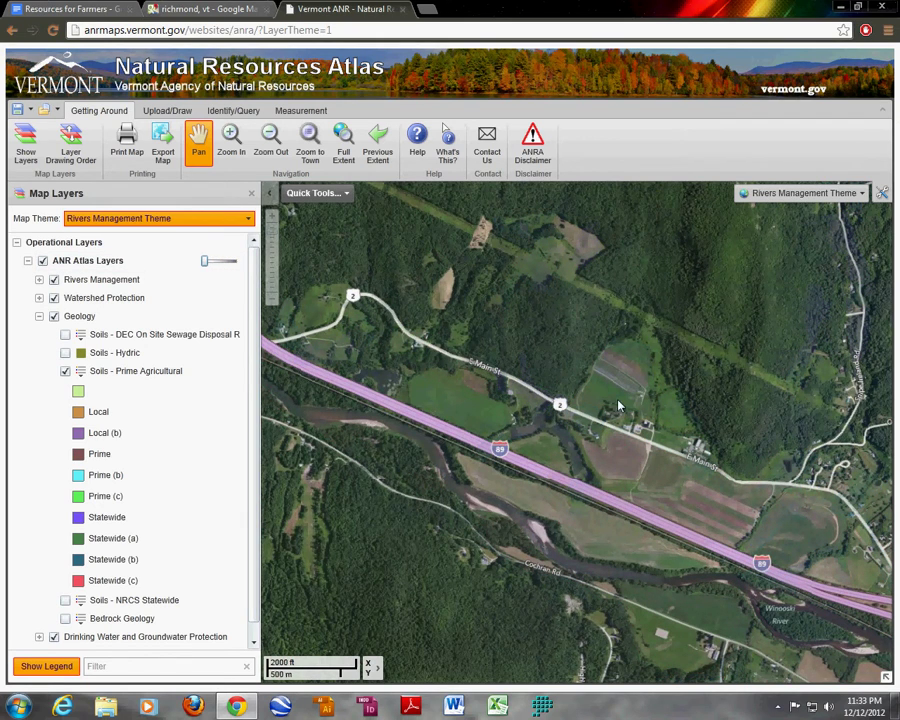
drag(204, 262, 238, 265)
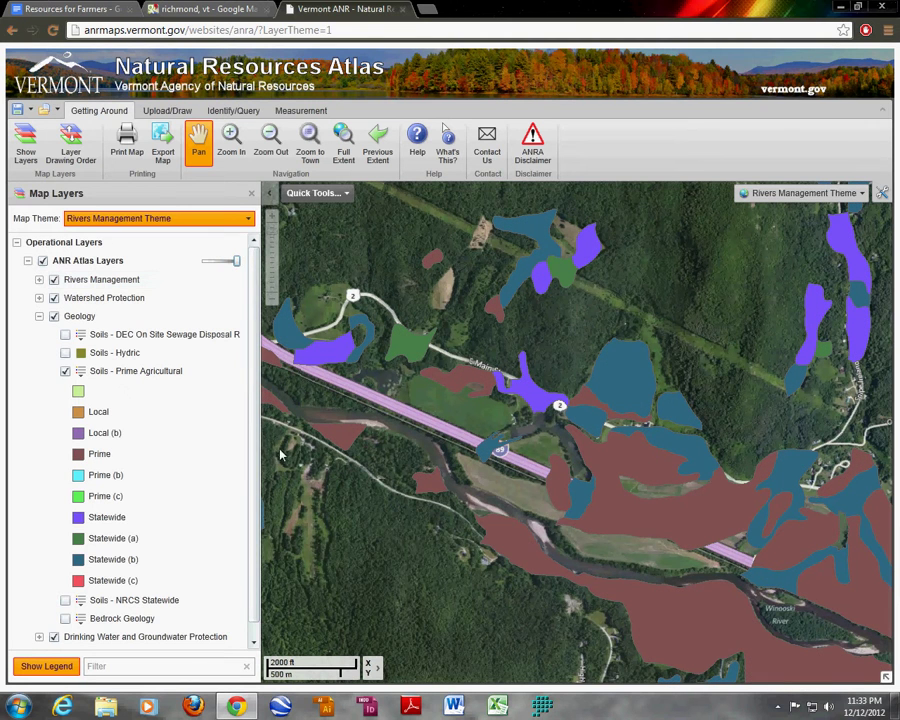
click(81, 372)
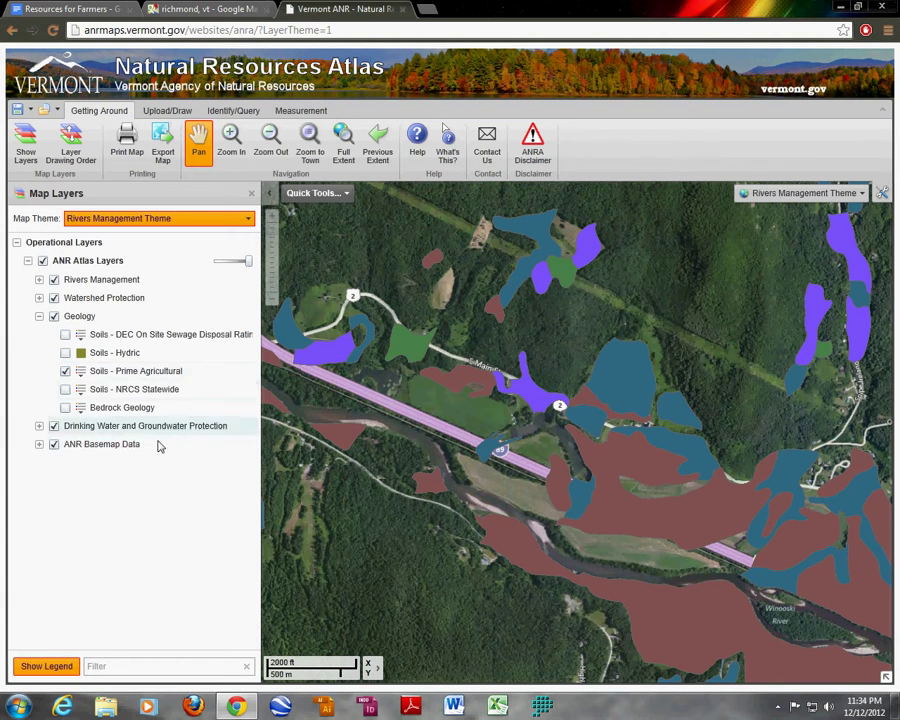
Examine the Drinking Water and Groundwater Protection layers and the Private Wells legend, collapsing both again.
click(39, 426)
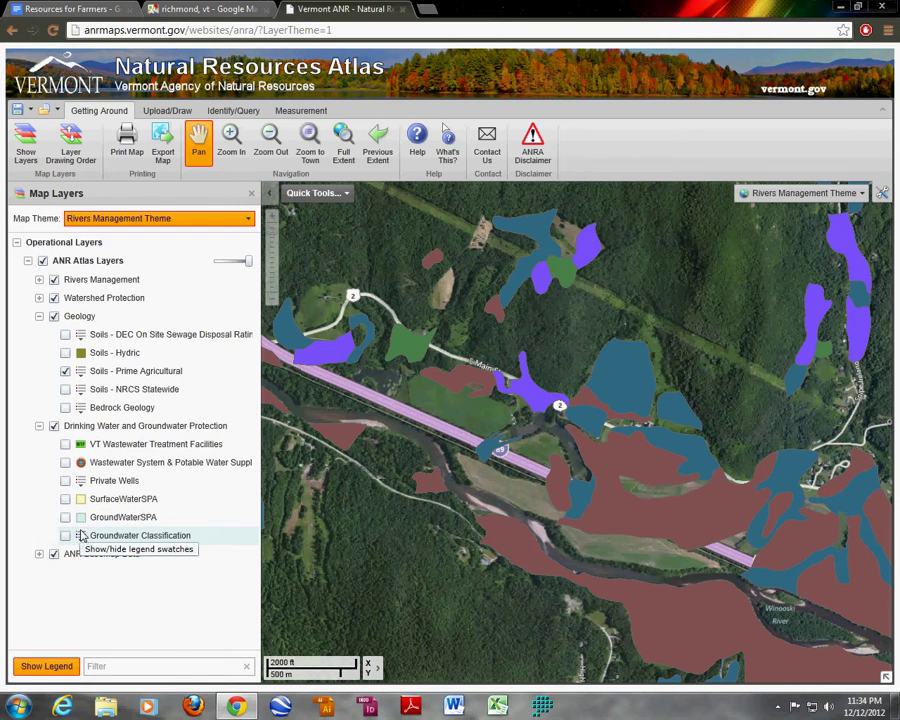
click(81, 482)
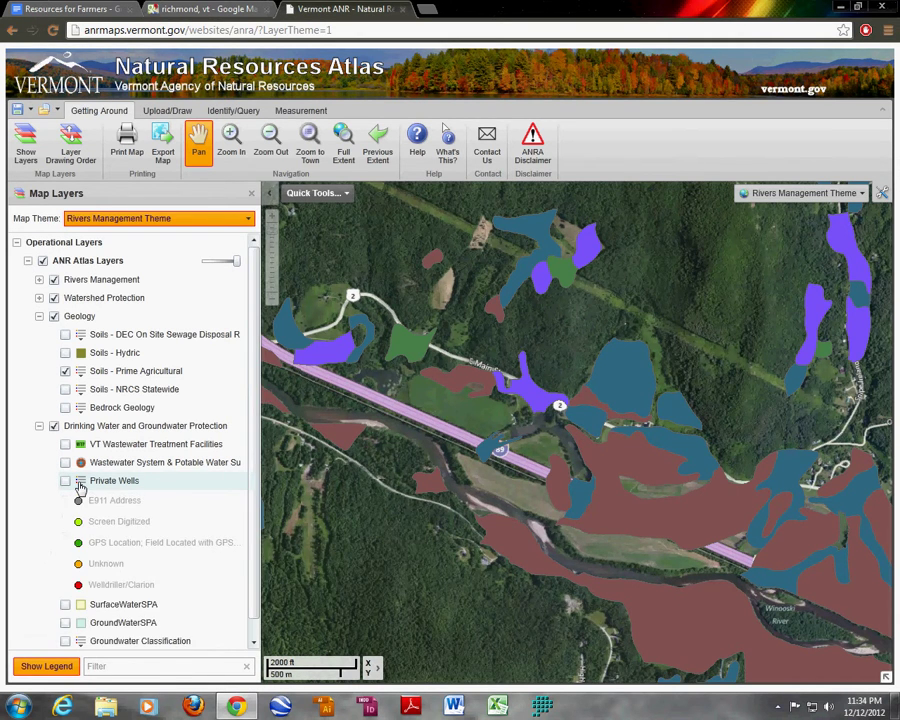
click(81, 484)
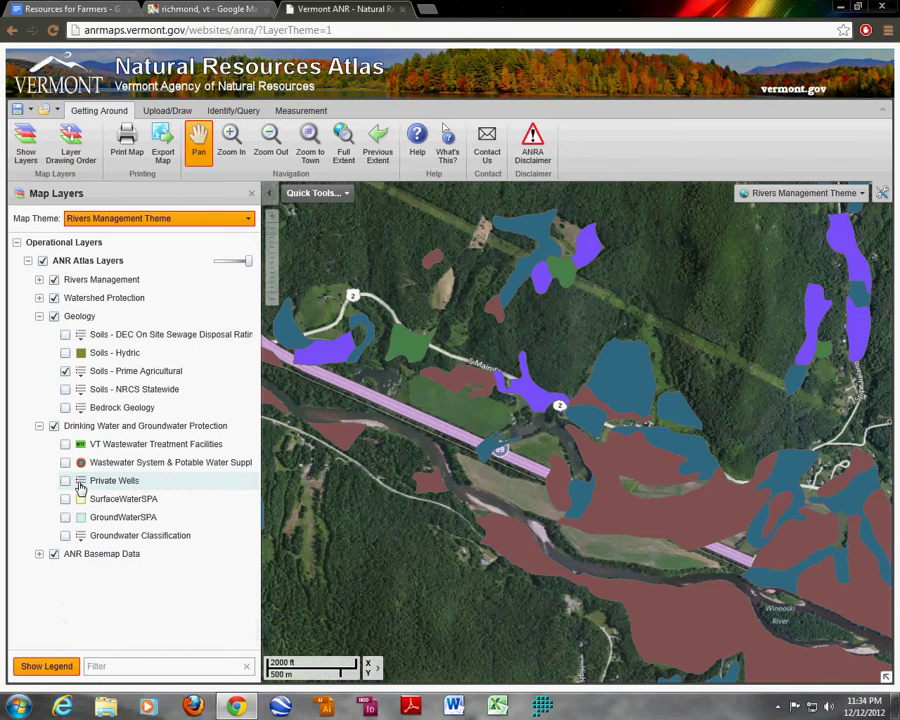
click(39, 427)
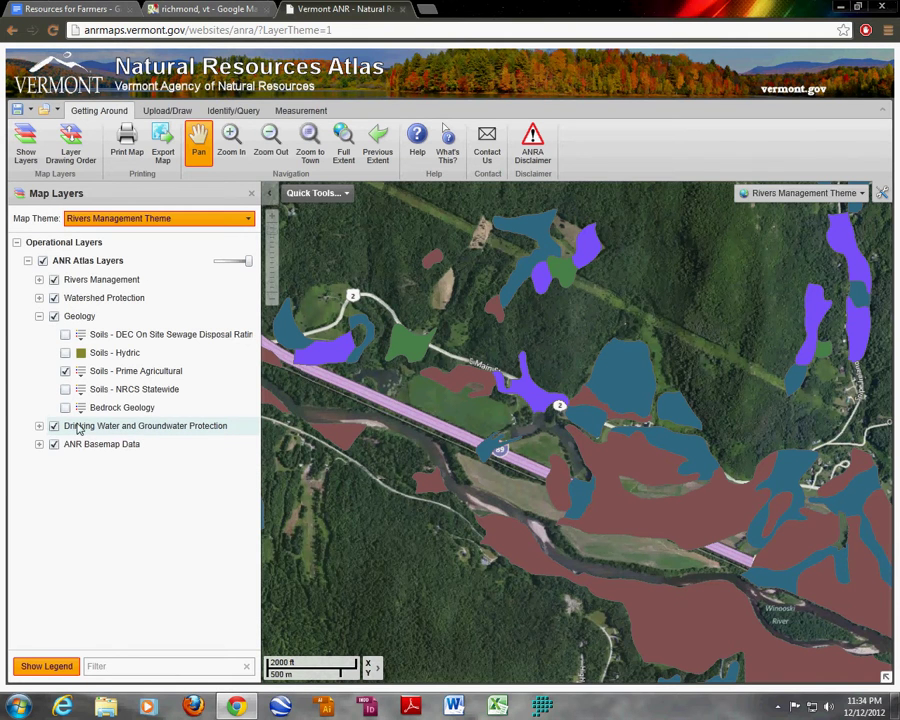